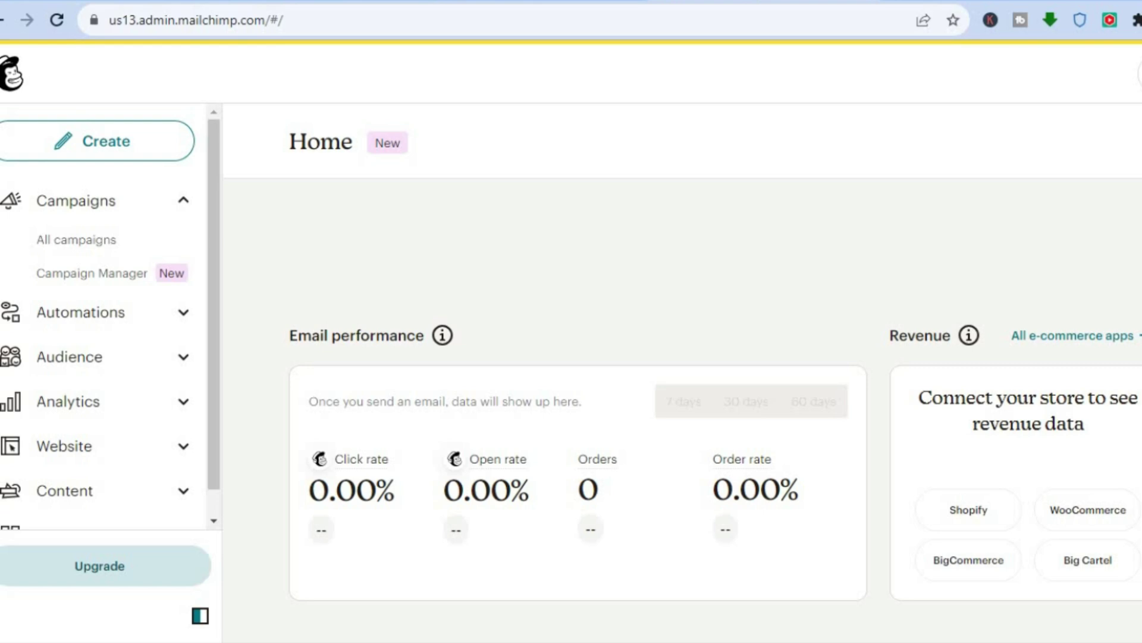
# Step: Switch back and forth between the Mailchimp dashboard and Canva tabs, ending on Canva home
pyautogui.click(531, 1)
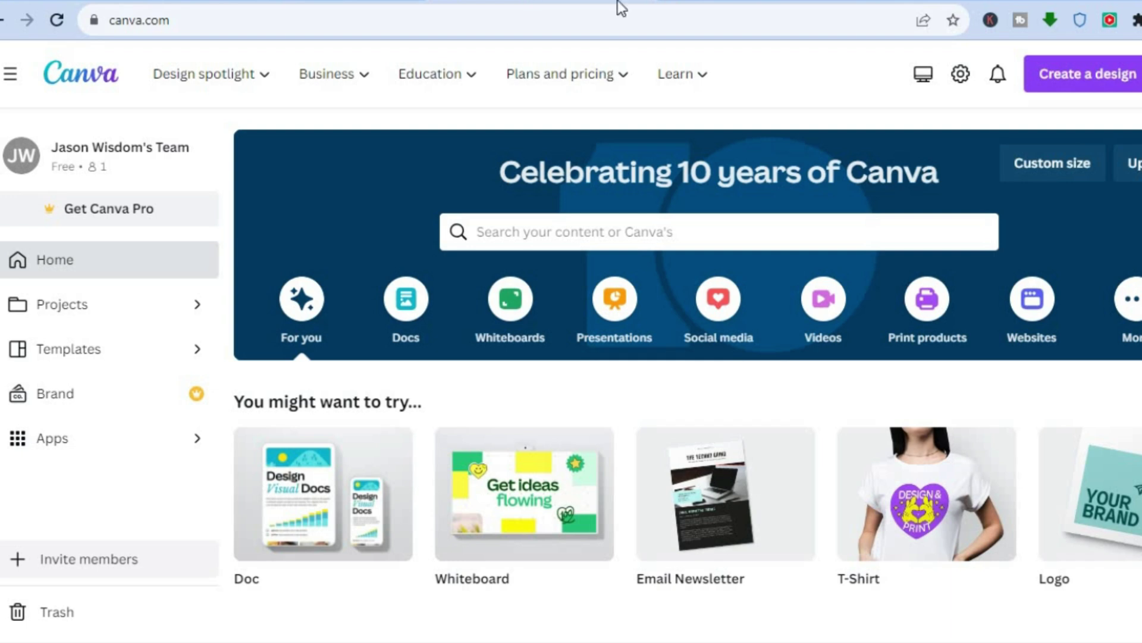
pyautogui.hotkey('ctrl', 'Tab')
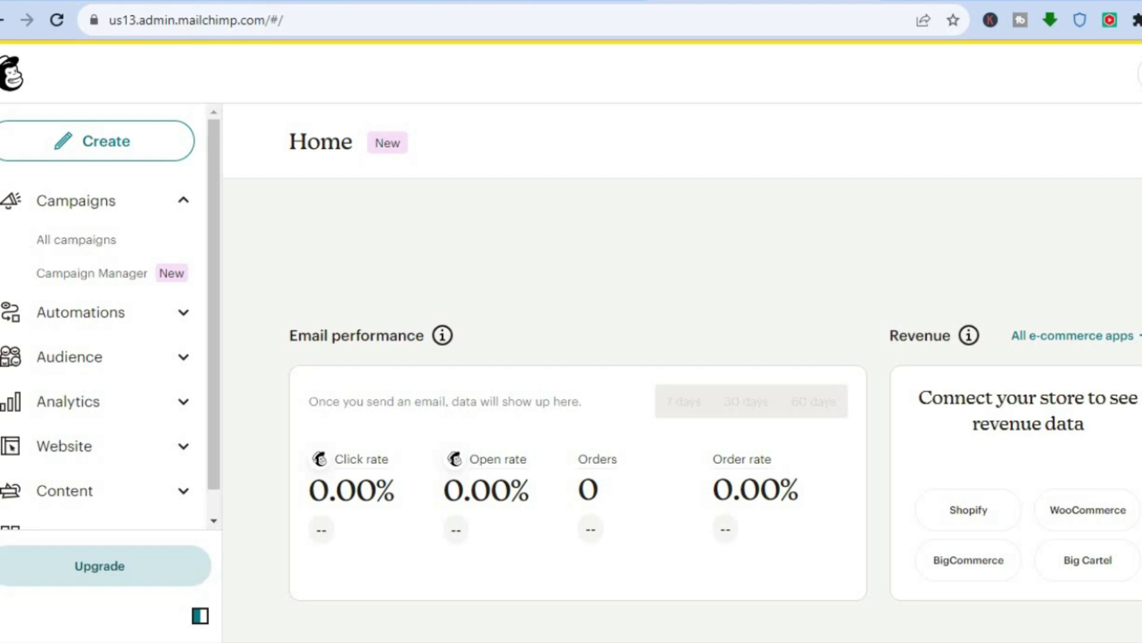
pyautogui.click(498, 2)
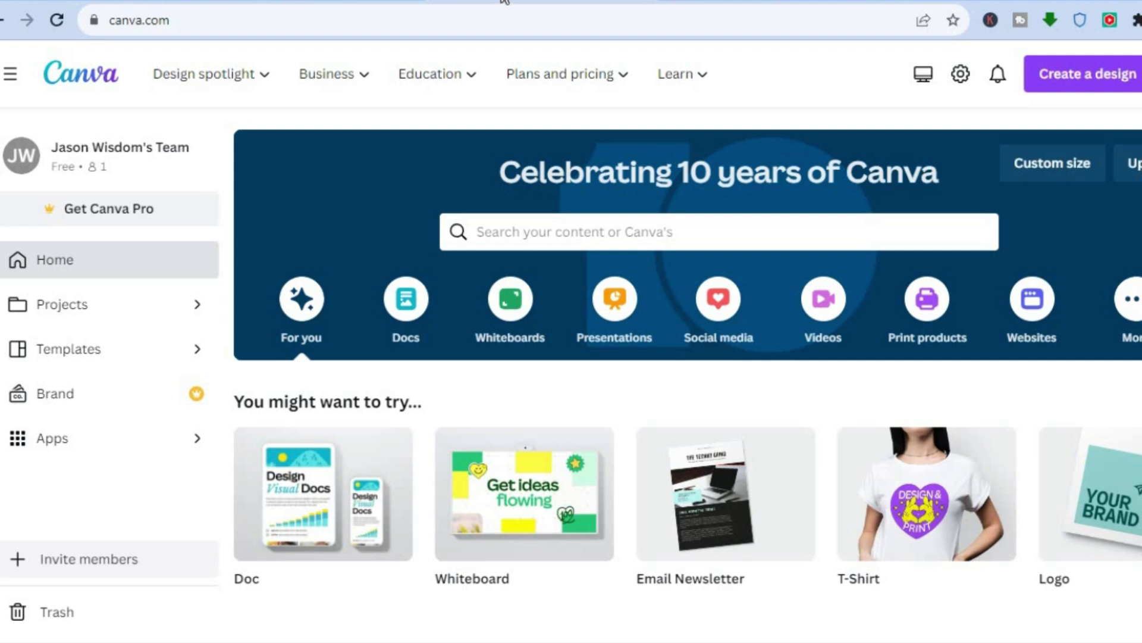
pyautogui.click(740, 1)
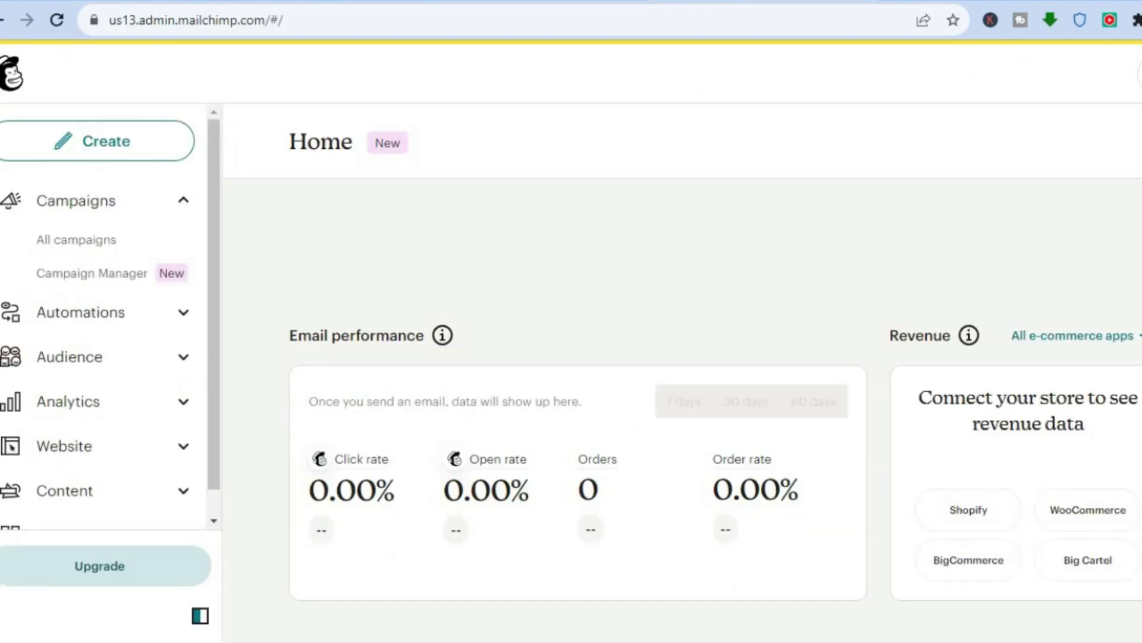
pyautogui.hotkey('ctrl', 'shift', 'Tab')
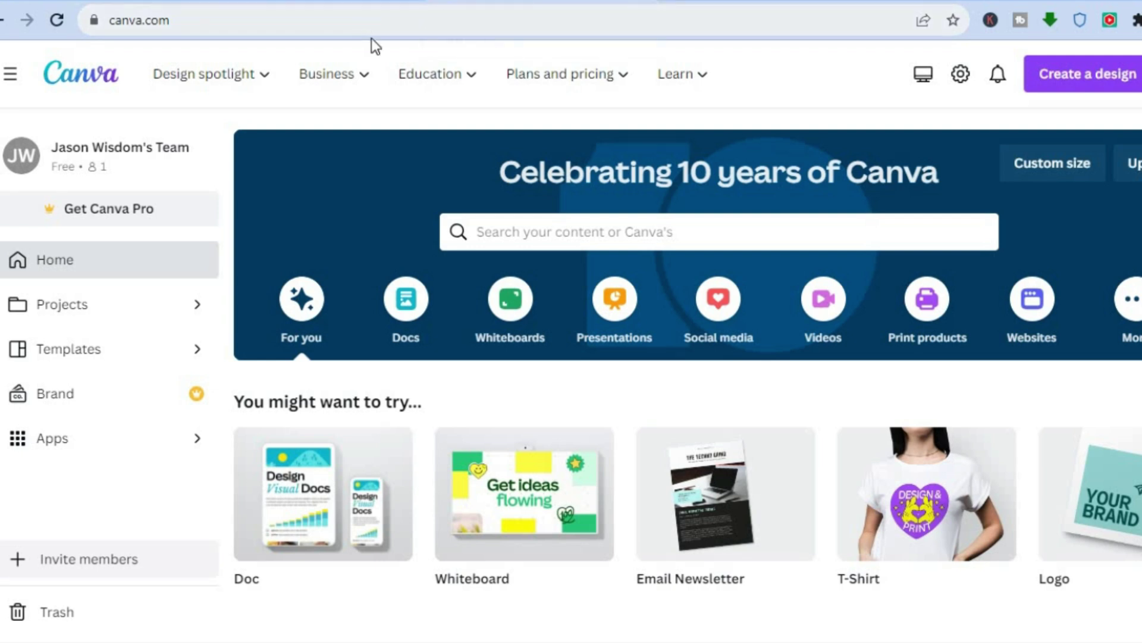
# Step: Search Canva templates for 'email newsletter' and browse the resulting template grid
pyautogui.click(514, 233)
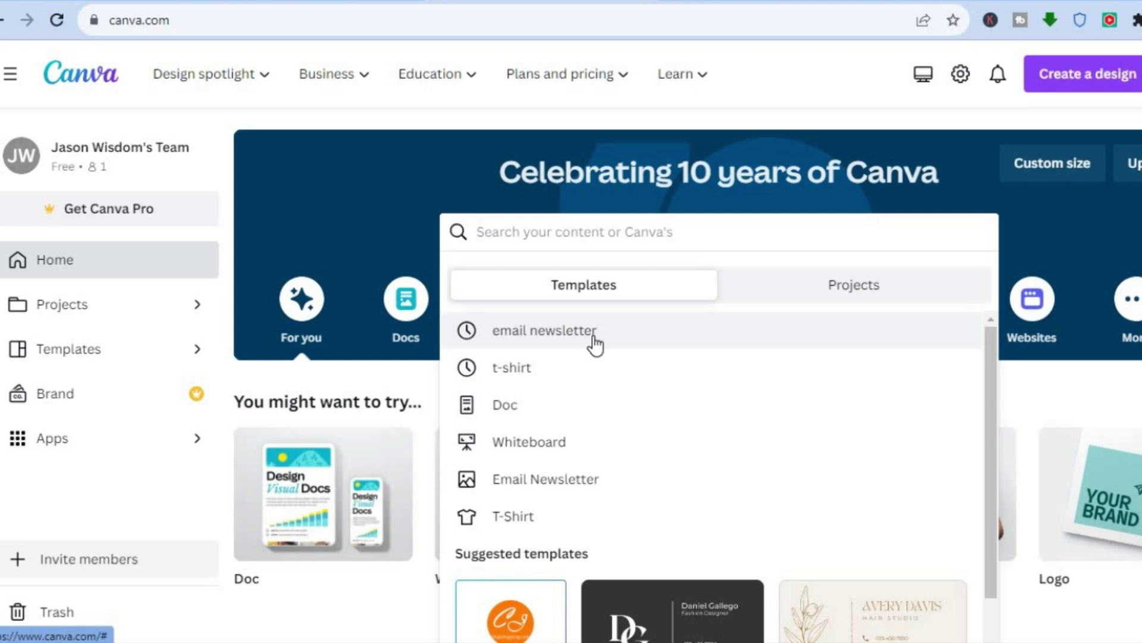
pyautogui.click(595, 337)
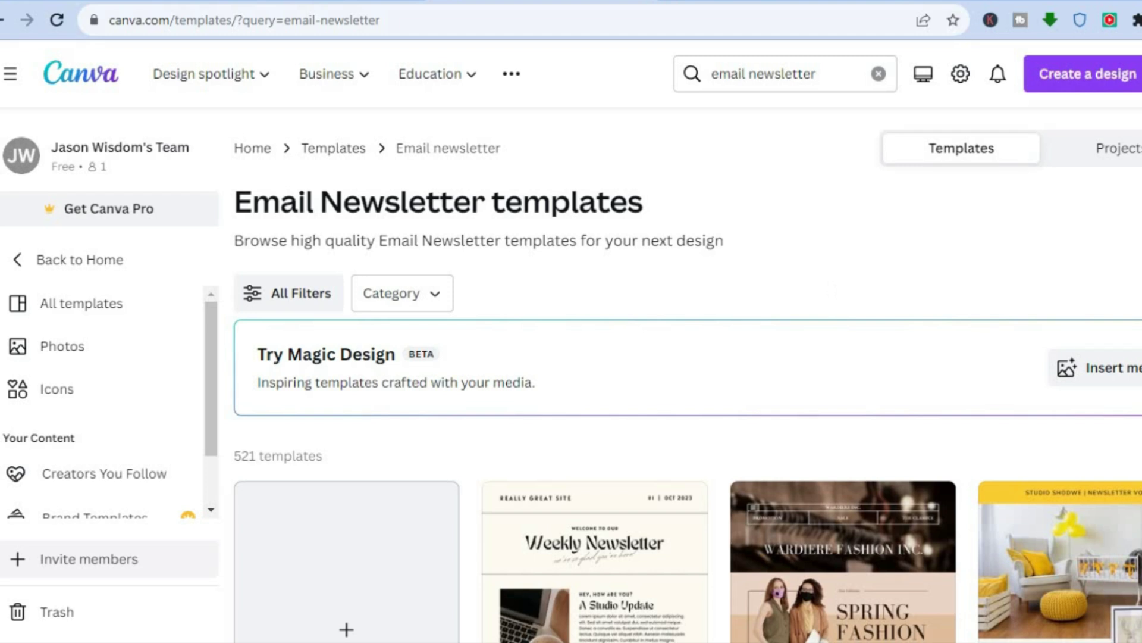
pyautogui.scroll(-2, 687, 378)
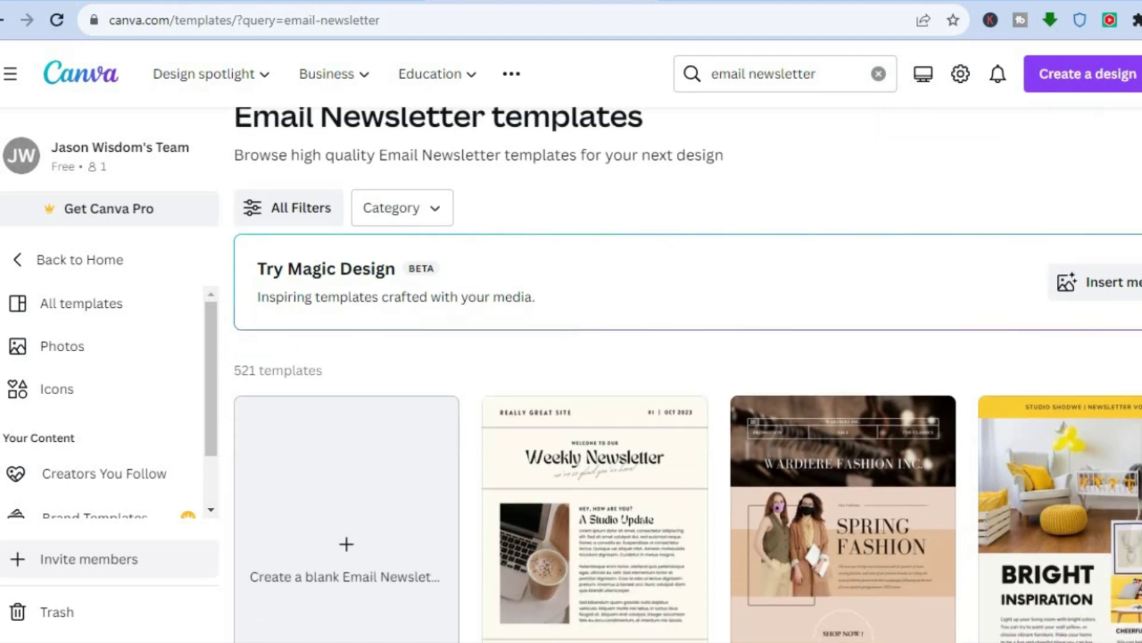
pyautogui.scroll(-5, 688, 374)
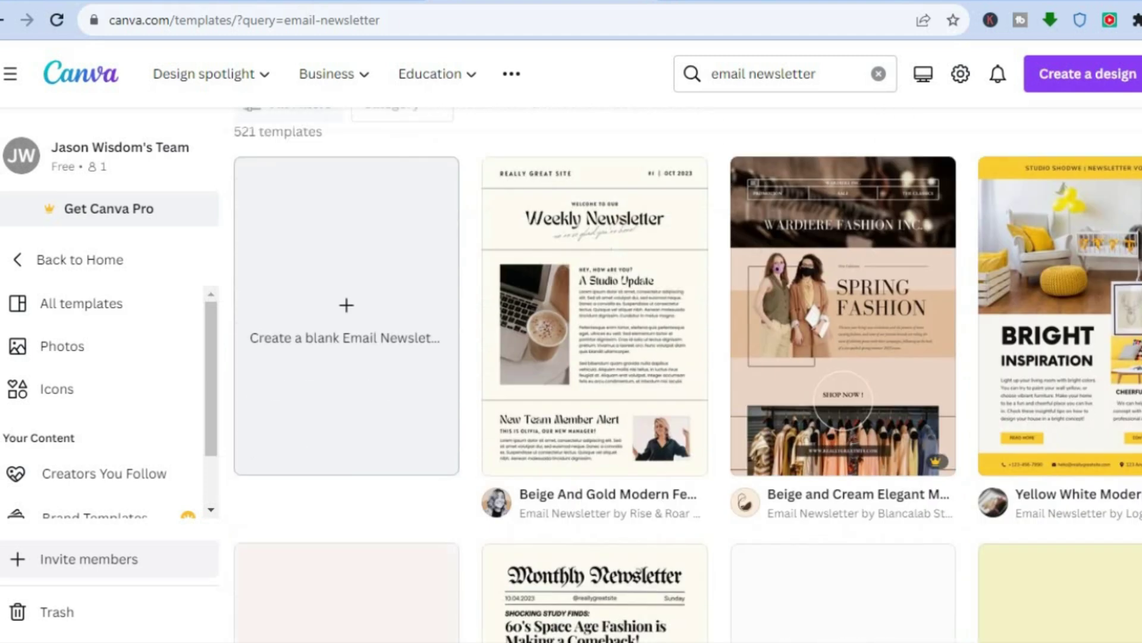
pyautogui.scroll(-1, 687, 374)
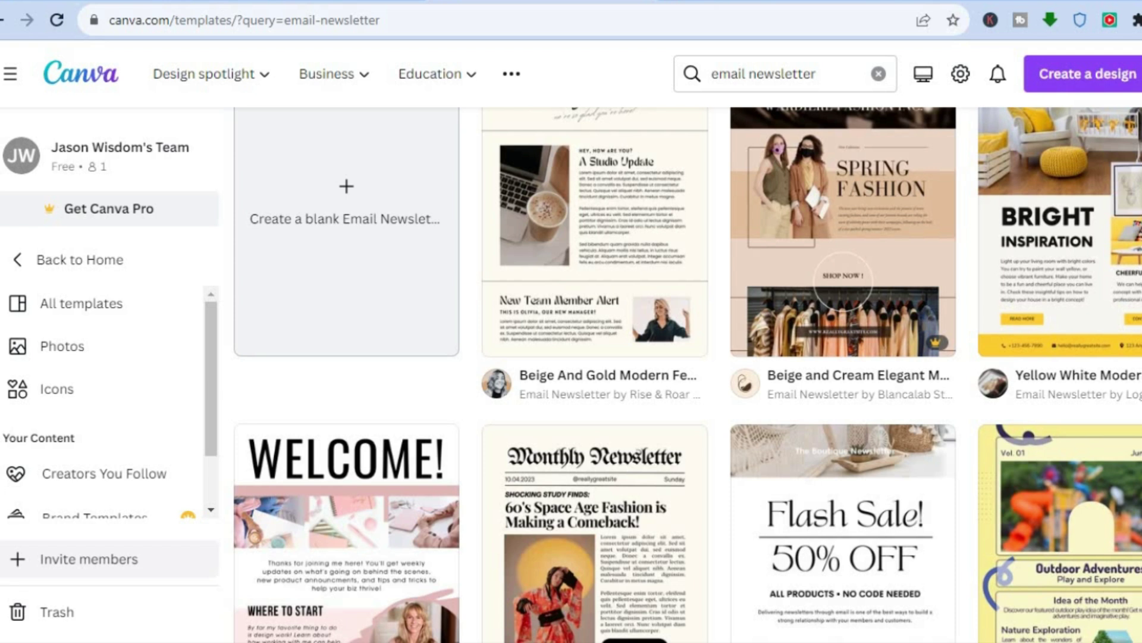
pyautogui.scroll(-1, 687, 374)
pyautogui.scroll(-2, 687, 374)
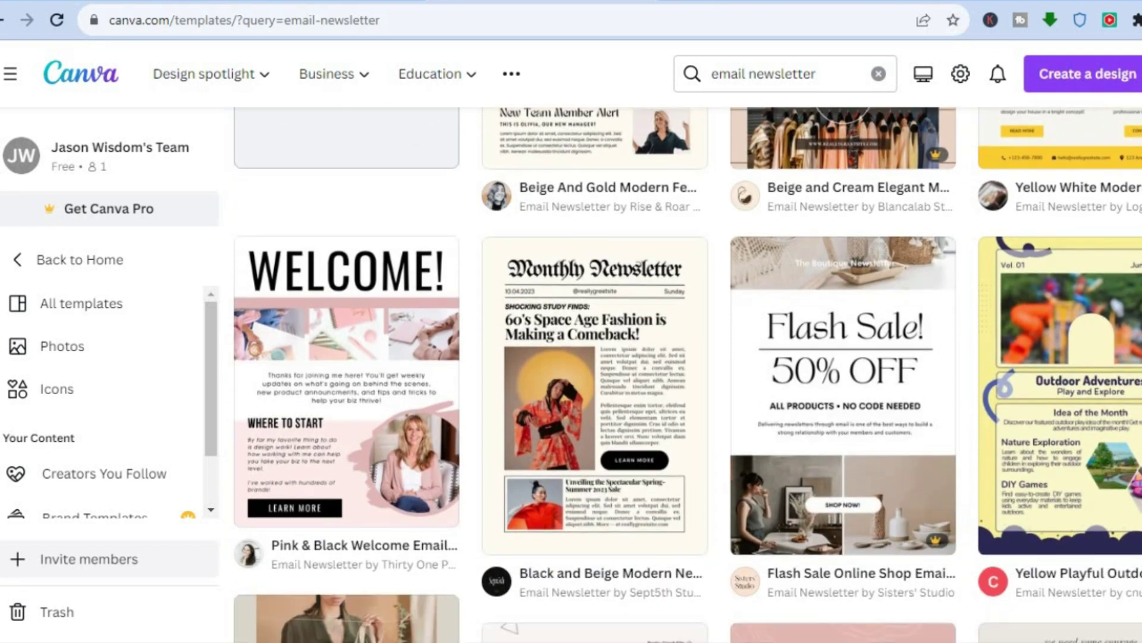
pyautogui.moveTo(927, 161)
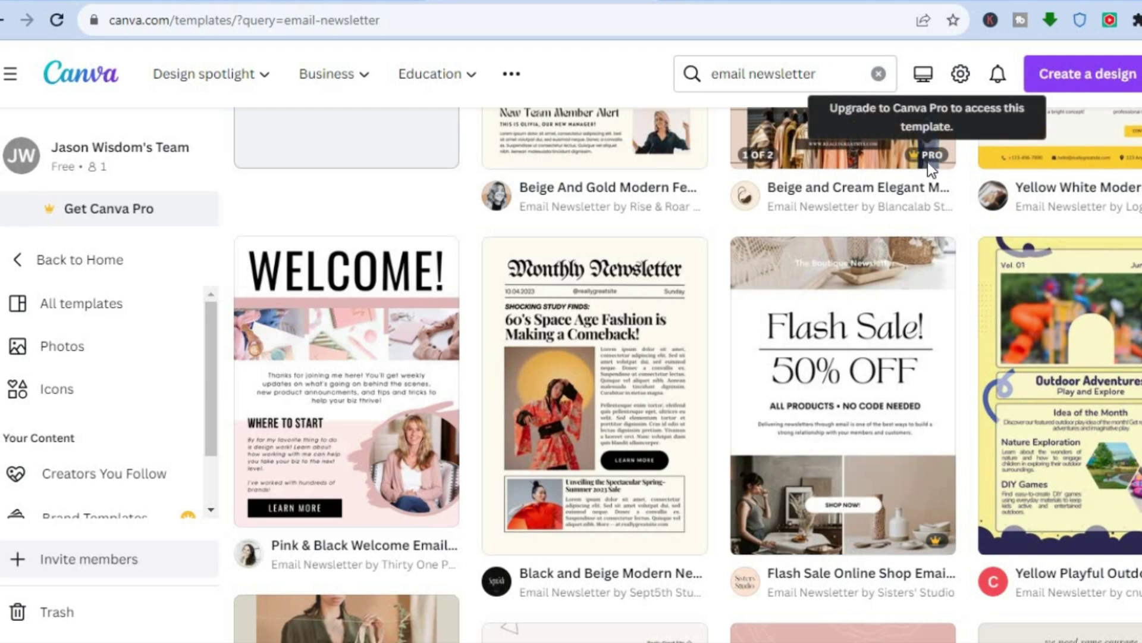
pyautogui.moveTo(1133, 156)
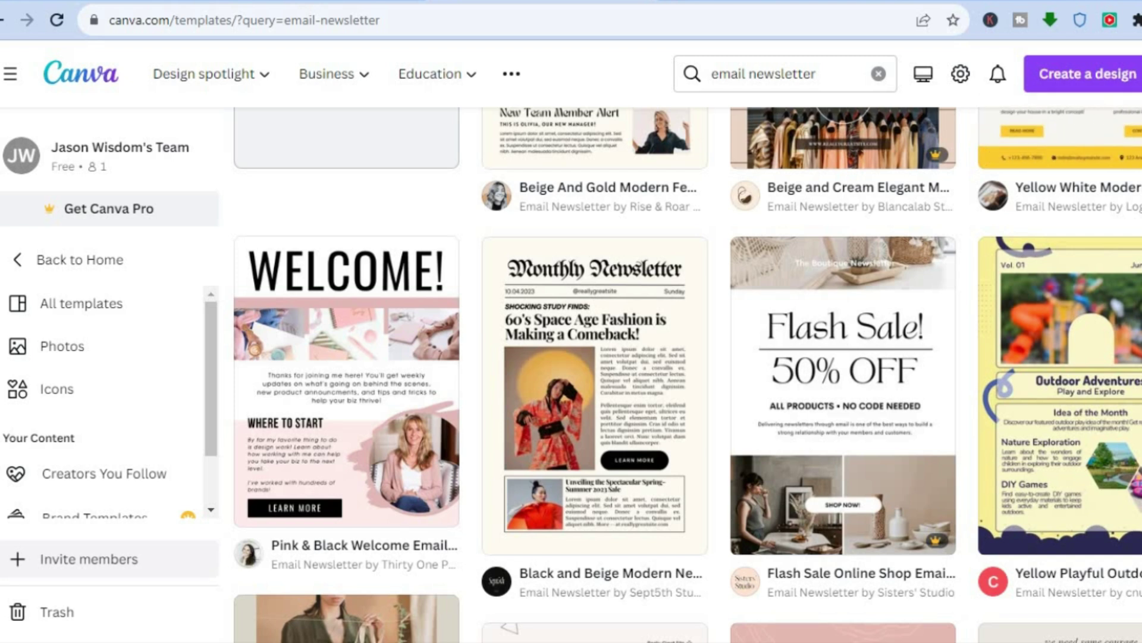
pyautogui.scroll(-4, 687, 374)
pyautogui.scroll(-6, 687, 374)
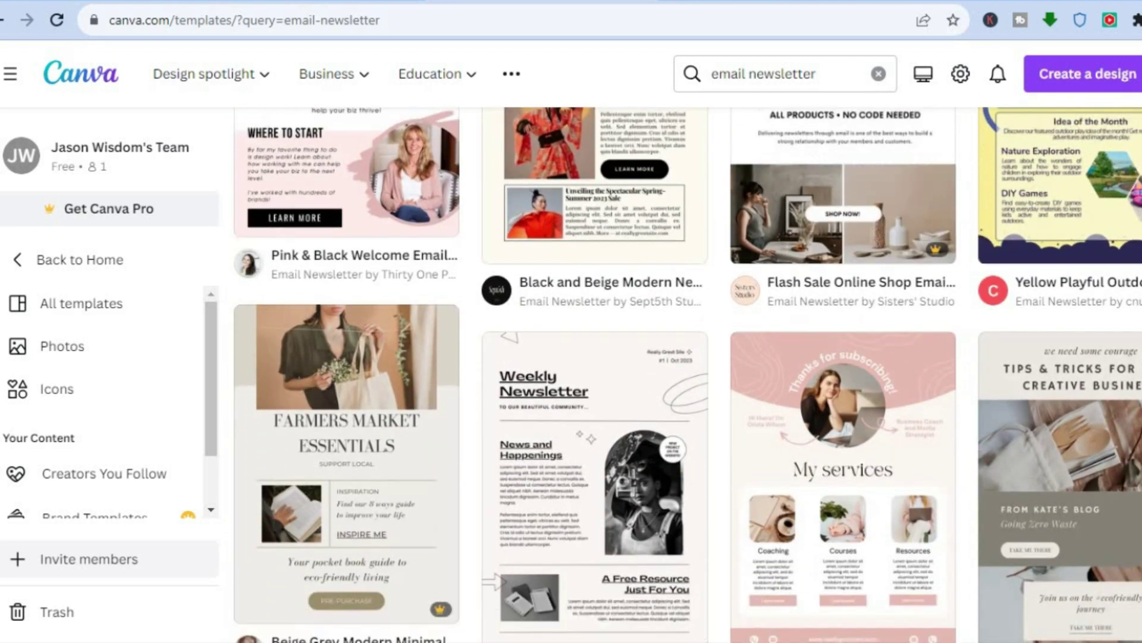
pyautogui.scroll(-3, 687, 373)
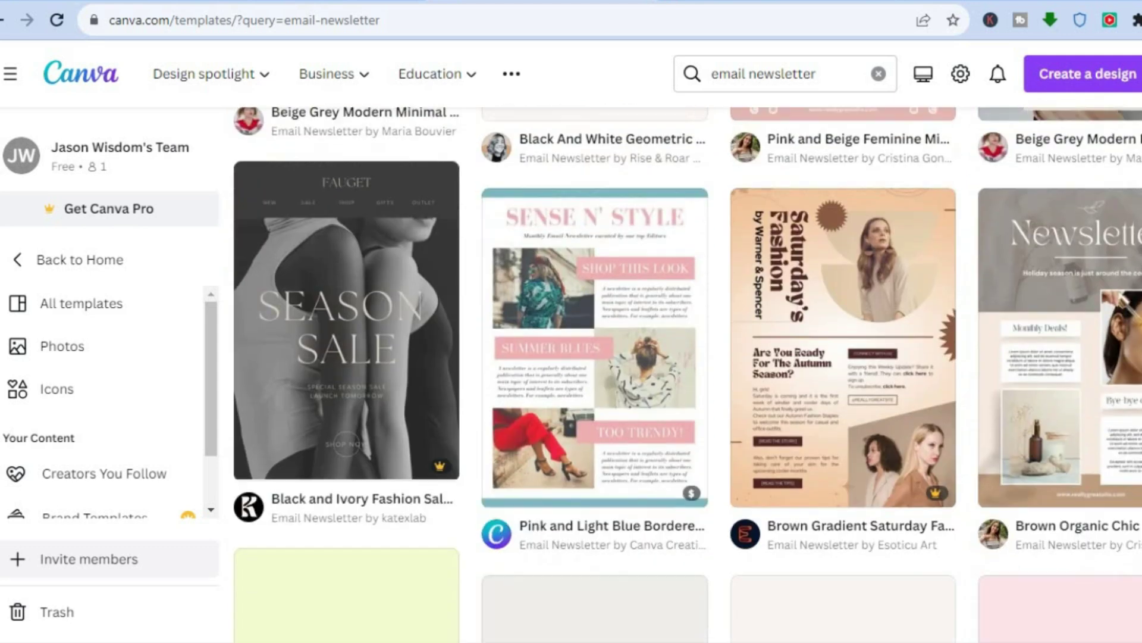
pyautogui.scroll(14, 687, 374)
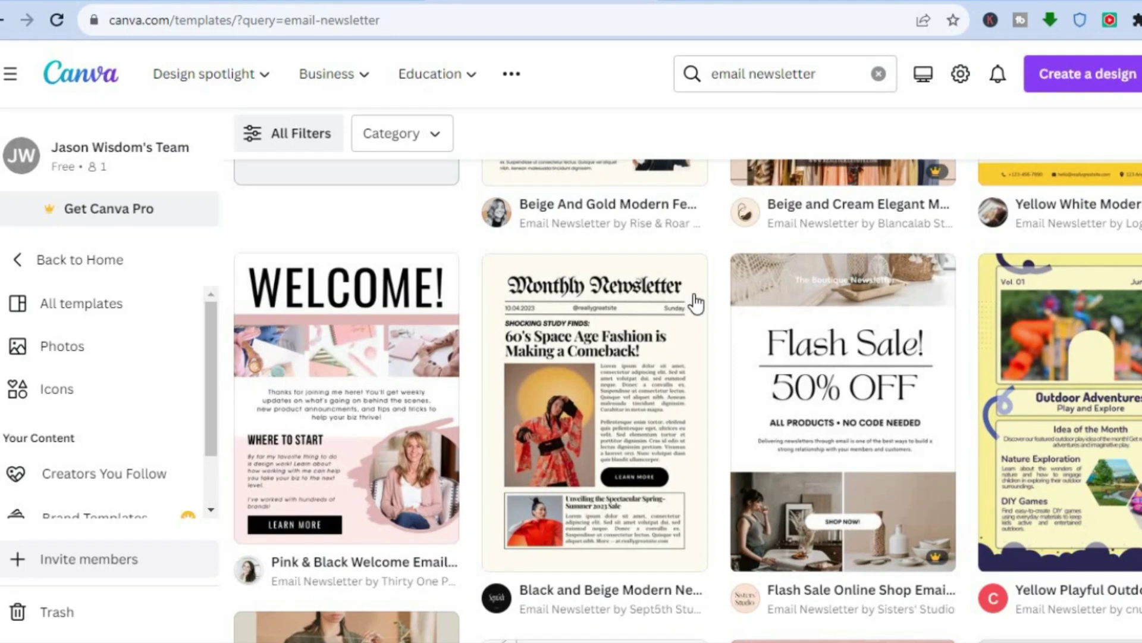
# Step: Open the Pink & Black Welcome template, then the Pink & Orange Bright Colorful Retro Welcome one from similar designs
pyautogui.click(366, 378)
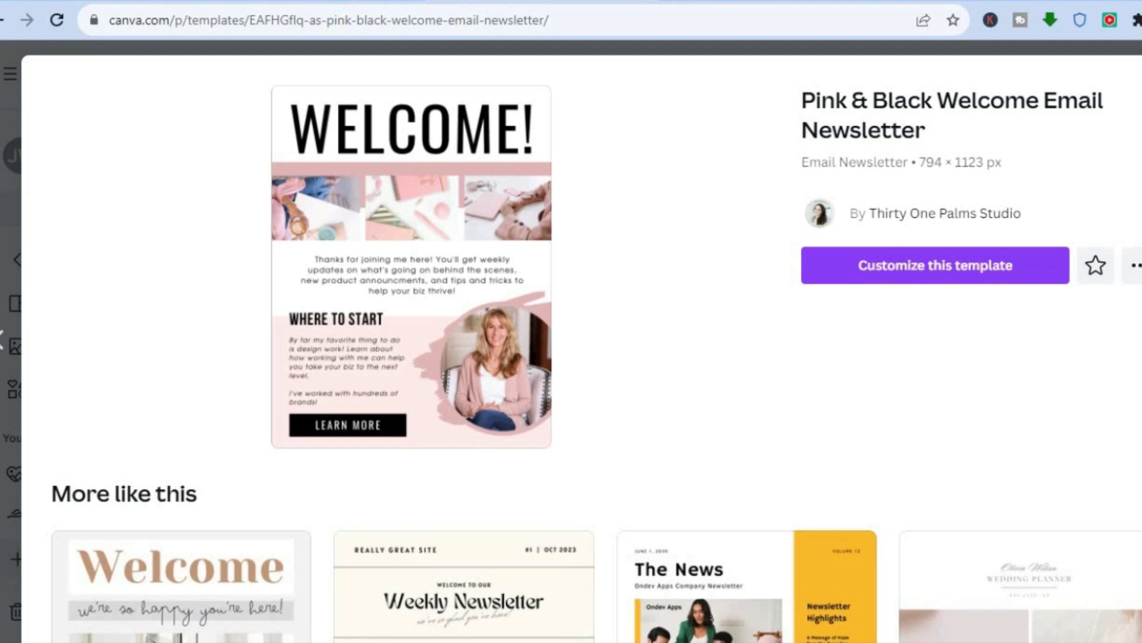
pyautogui.scroll(-7, 582, 341)
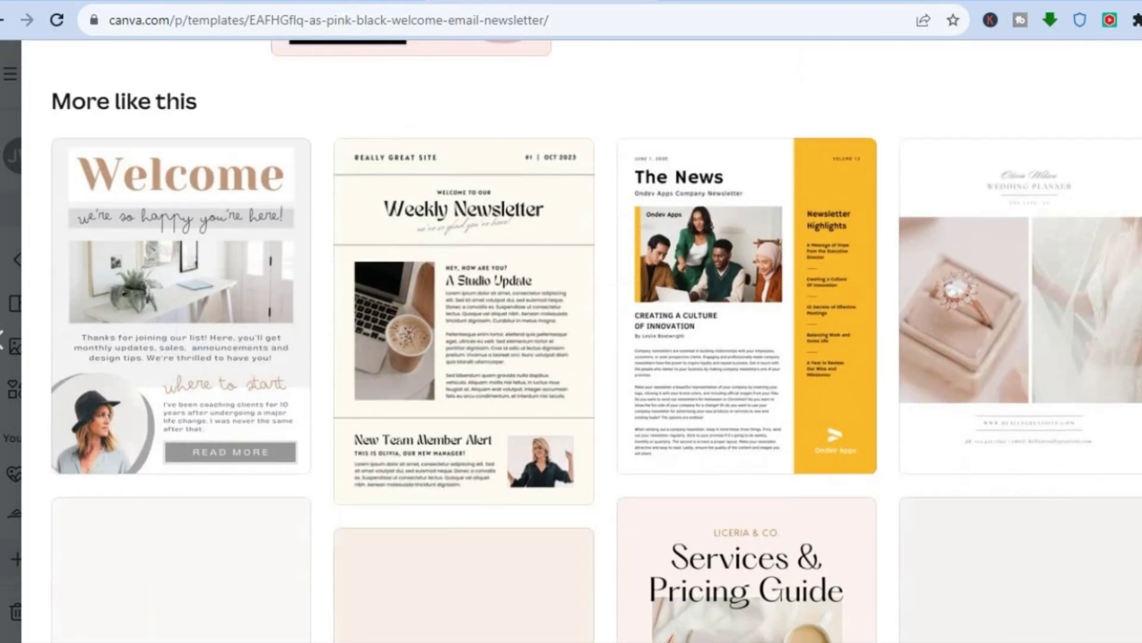
pyautogui.scroll(-8, 581, 341)
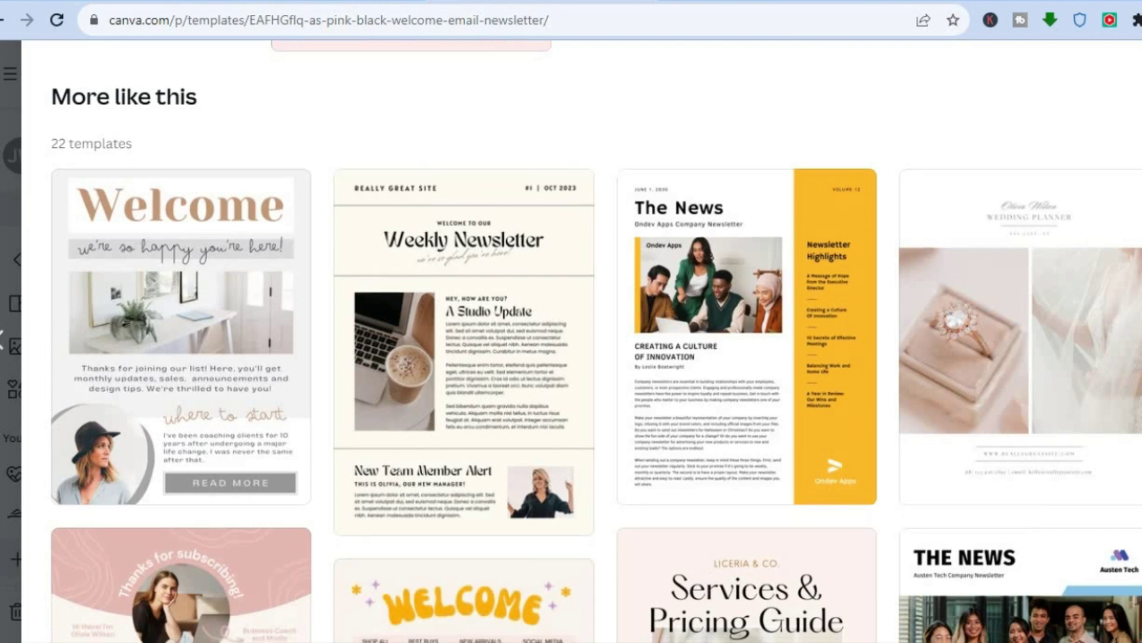
pyautogui.scroll(-1, 582, 341)
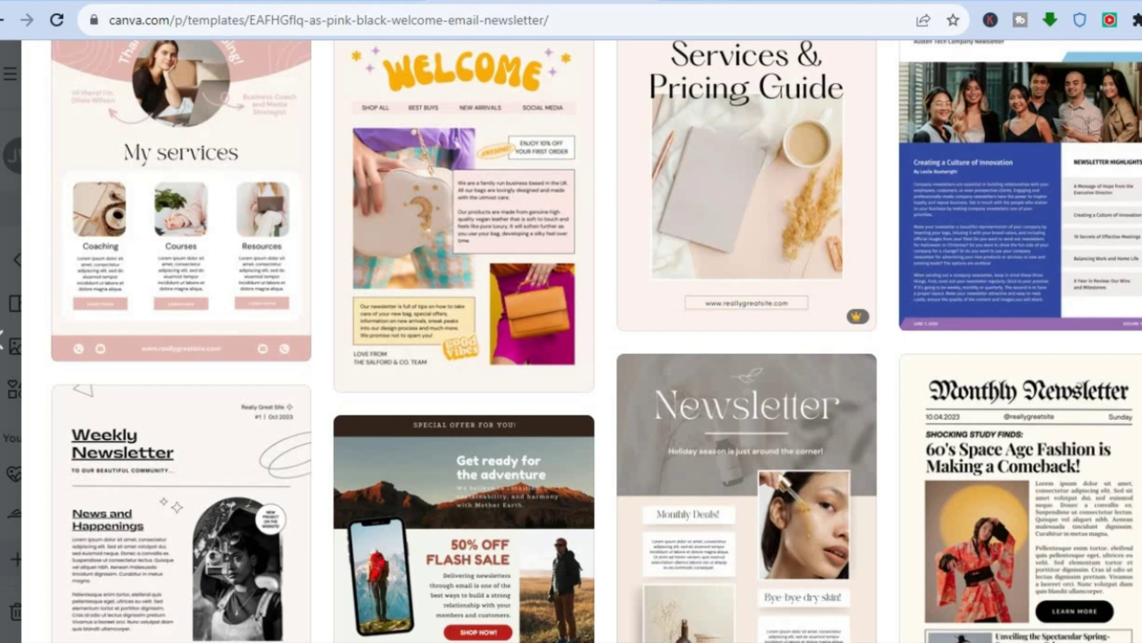
pyautogui.scroll(-5, 582, 341)
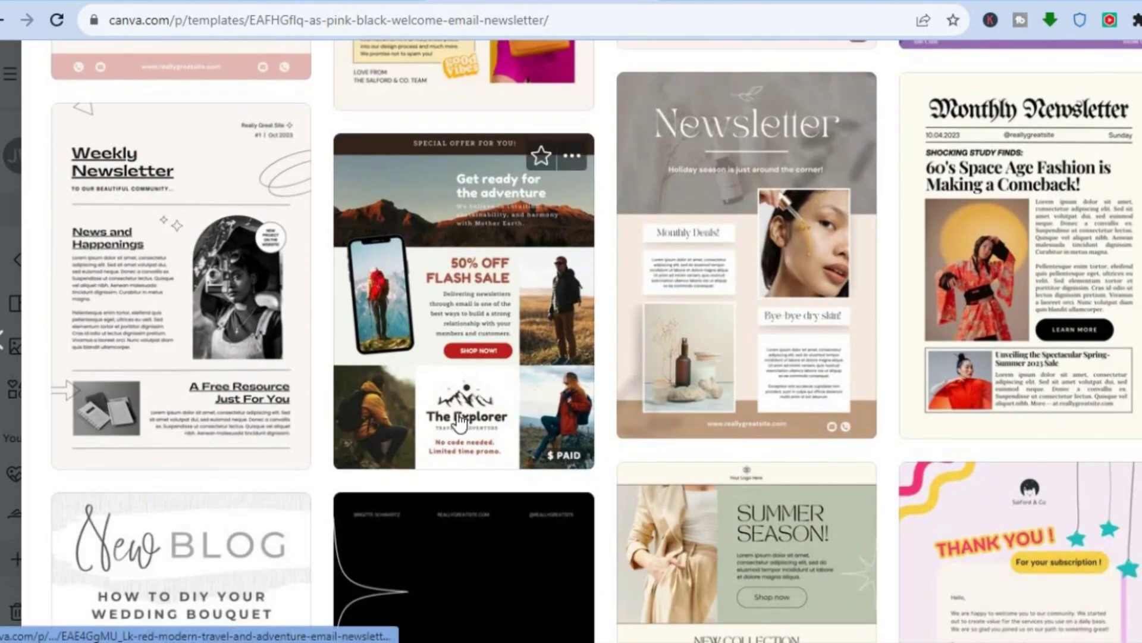
pyautogui.click(482, 72)
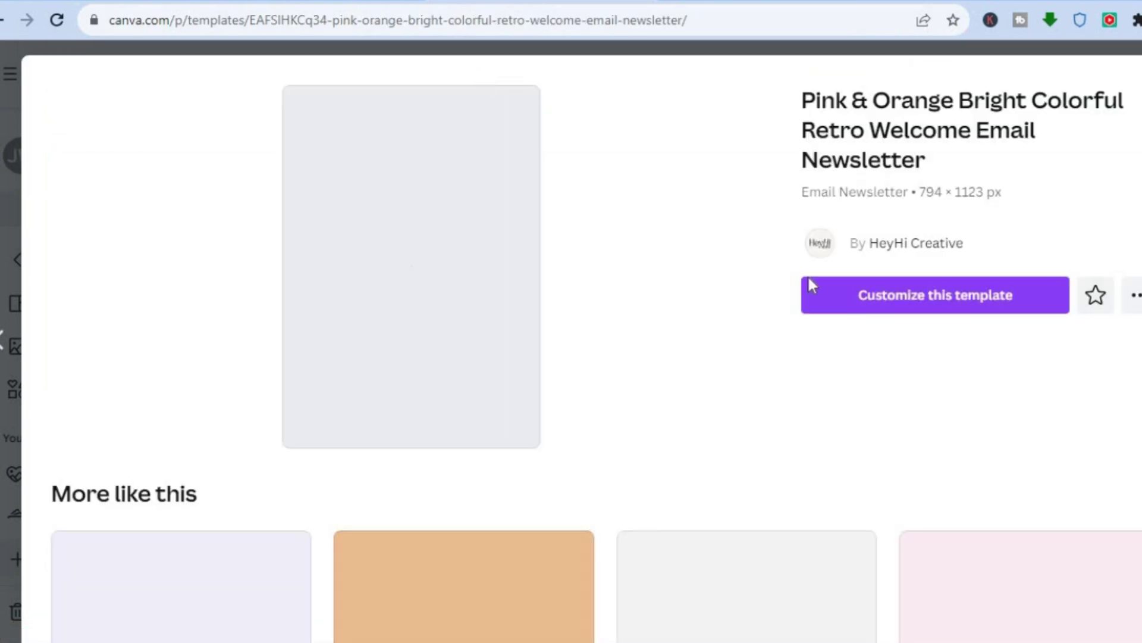
# Step: Customize the retro Welcome template and replace both body paragraphs with the word 'Whatever'
pyautogui.click(861, 297)
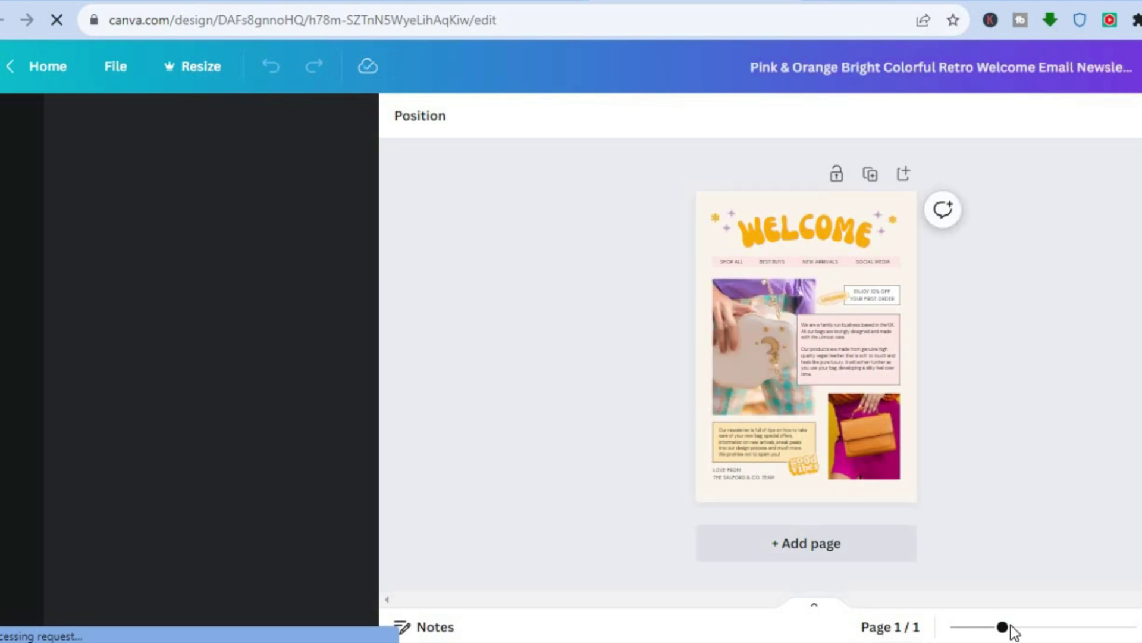
pyautogui.moveTo(1004, 628); pyautogui.dragTo(1012, 628)
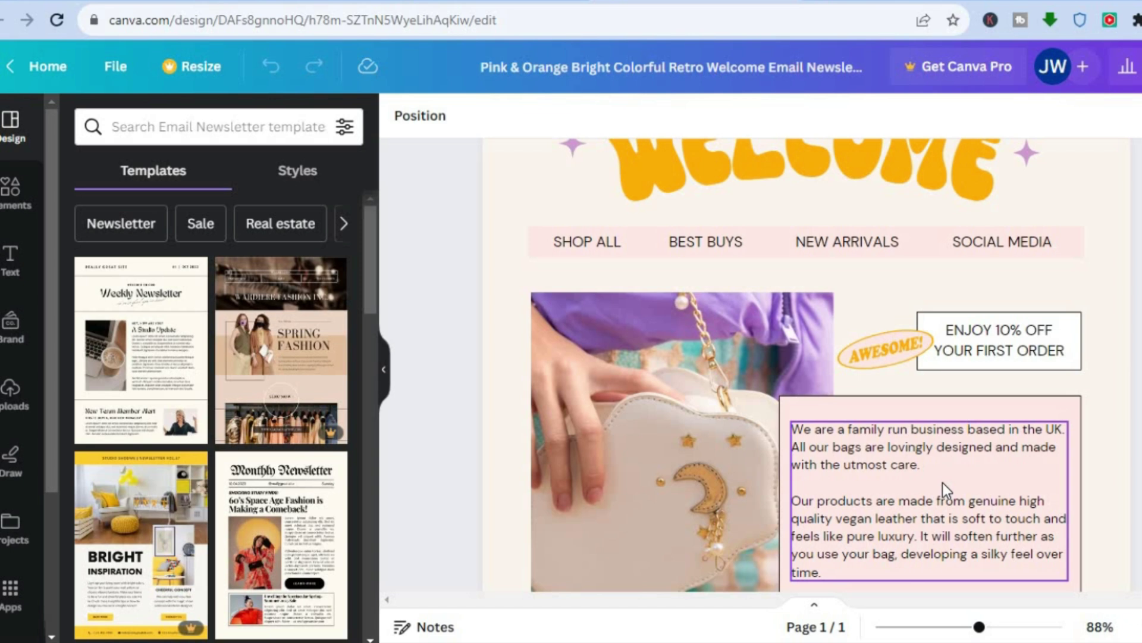
pyautogui.click(879, 462)
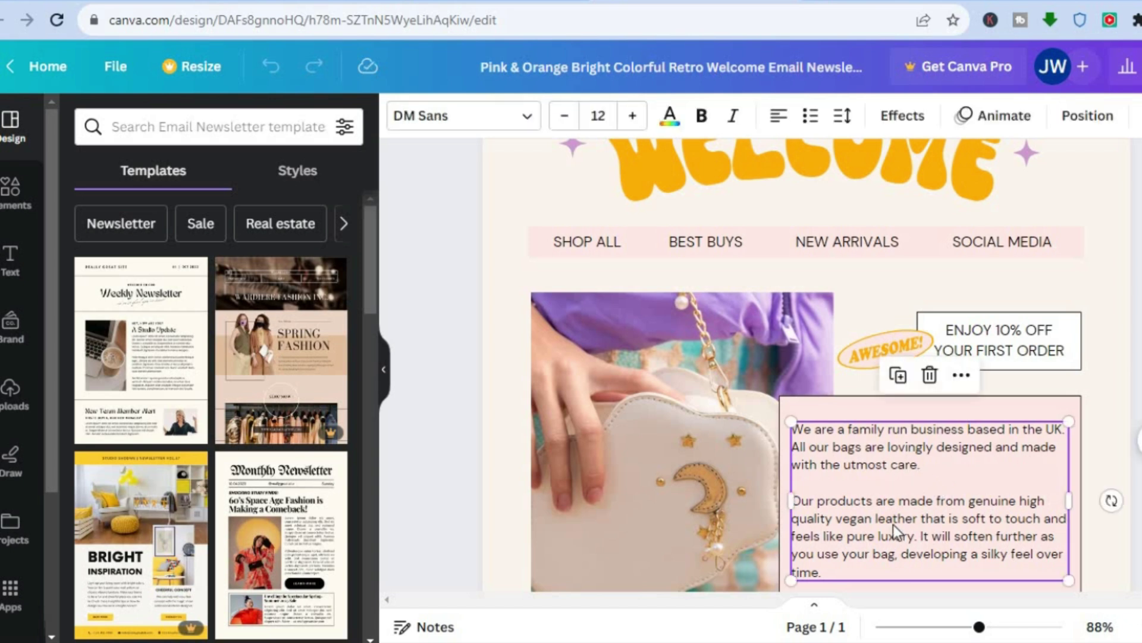
pyautogui.tripleClick(835, 566)
pyautogui.click(837, 567)
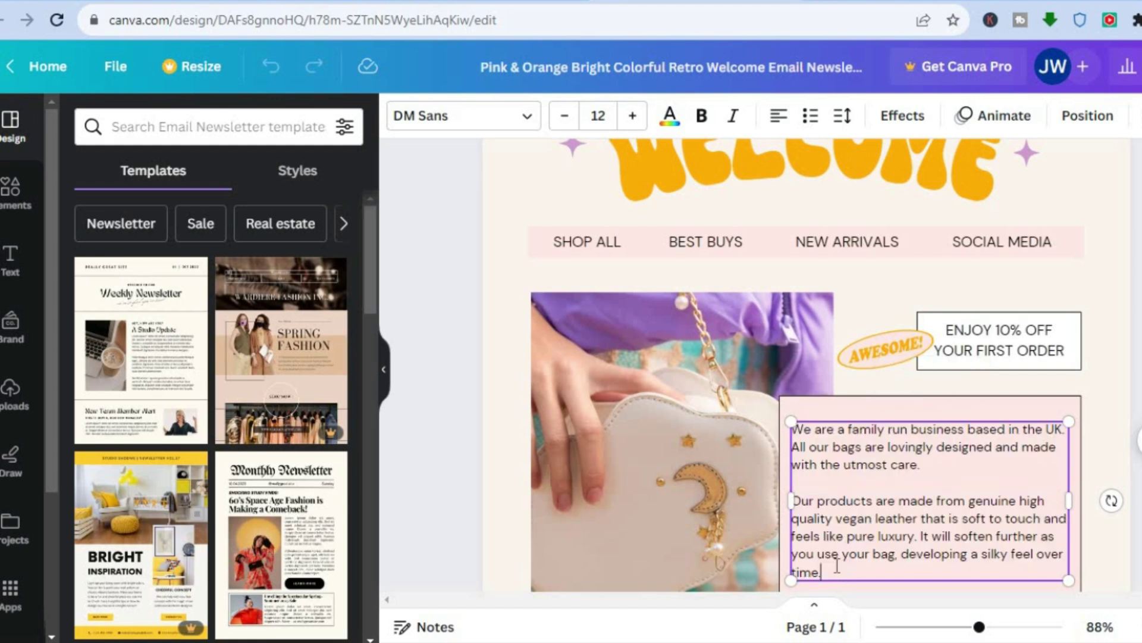
pyautogui.keyDown('shift'); pyautogui.click(800, 429); pyautogui.keyUp('shift')
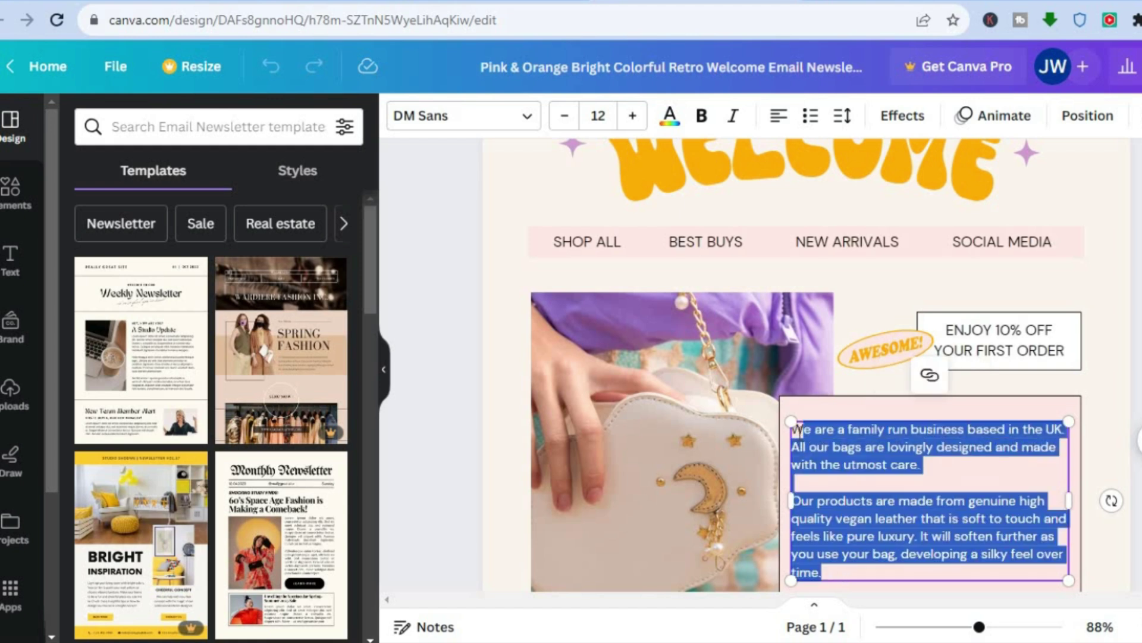
pyautogui.write('Wha')
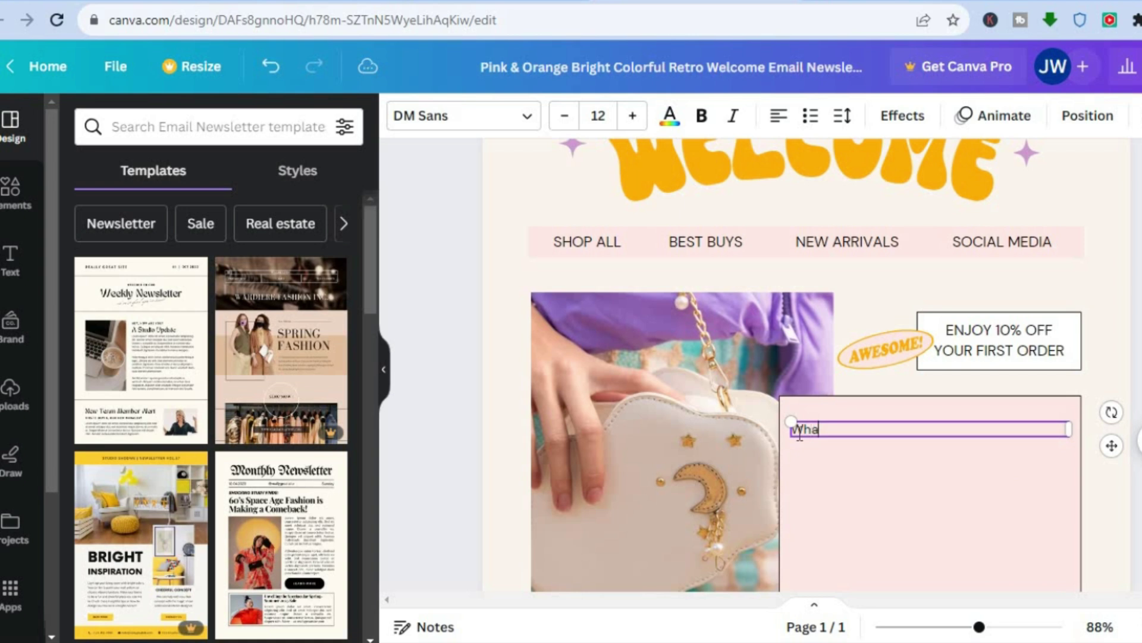
pyautogui.write('tever')
pyautogui.moveTo(253, 360)
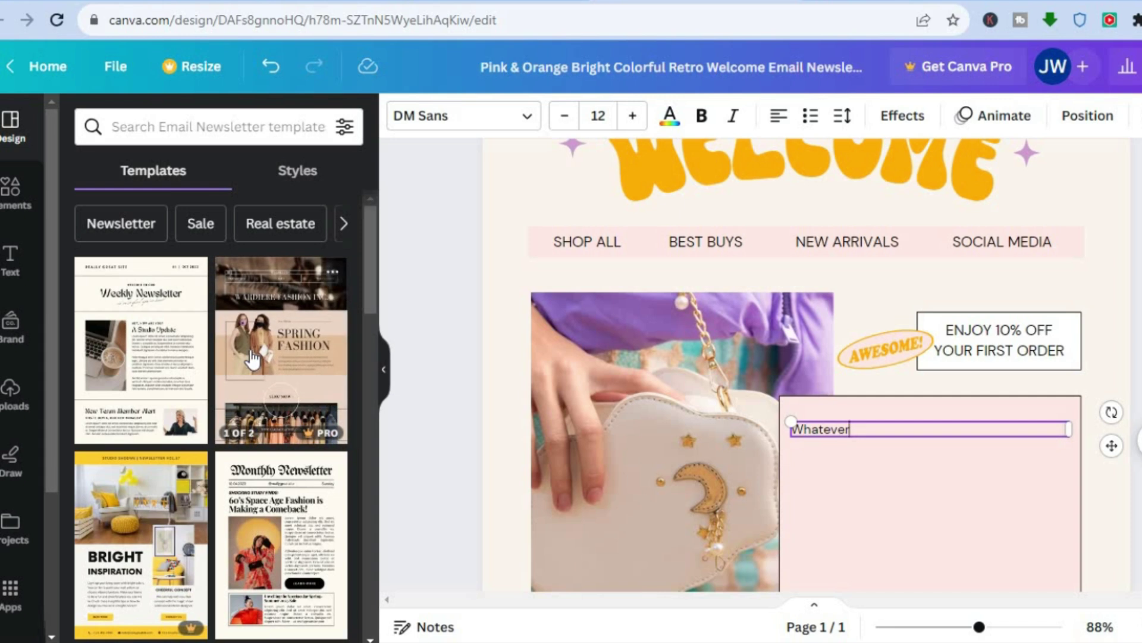
pyautogui.click(5, 276)
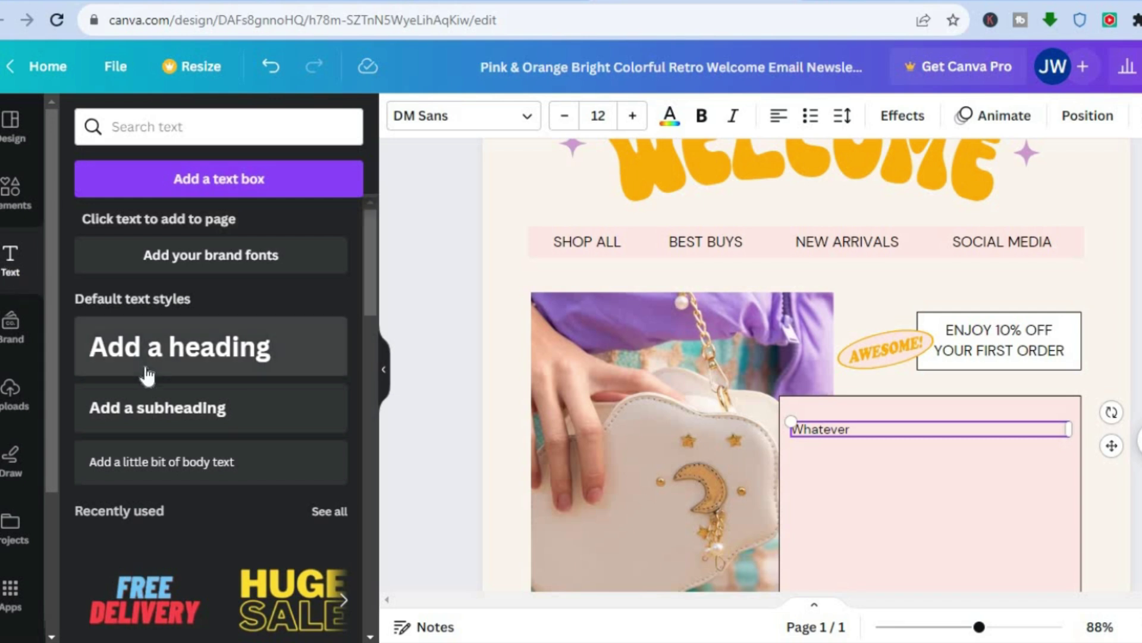
# Step: Add an 'Add a heading' text box at font size 12 below 'Whatever' in the pink panel
pyautogui.moveTo(145, 372); pyautogui.dragTo(852, 481)
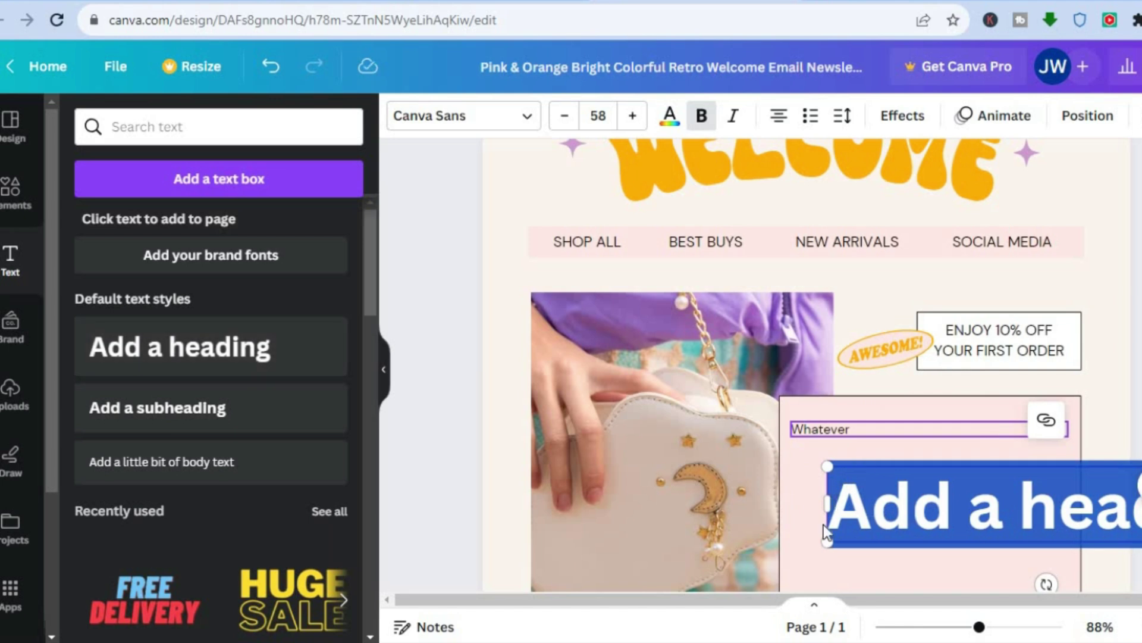
pyautogui.moveTo(940, 486); pyautogui.dragTo(945, 494)
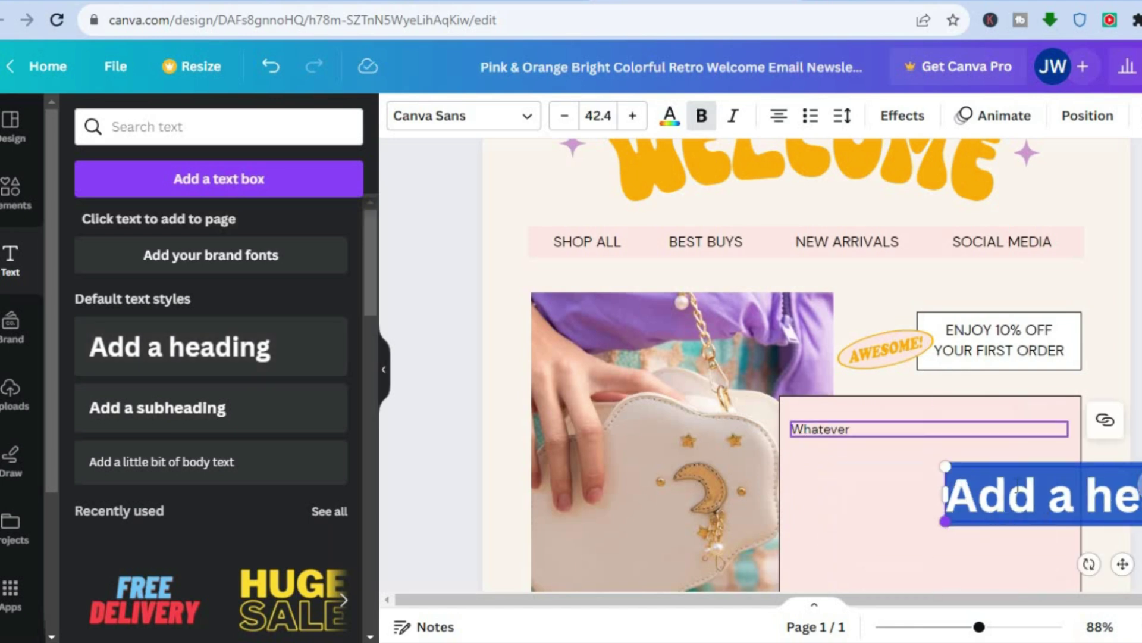
pyautogui.click(1026, 470)
pyautogui.moveTo(1025, 470); pyautogui.dragTo(863, 456)
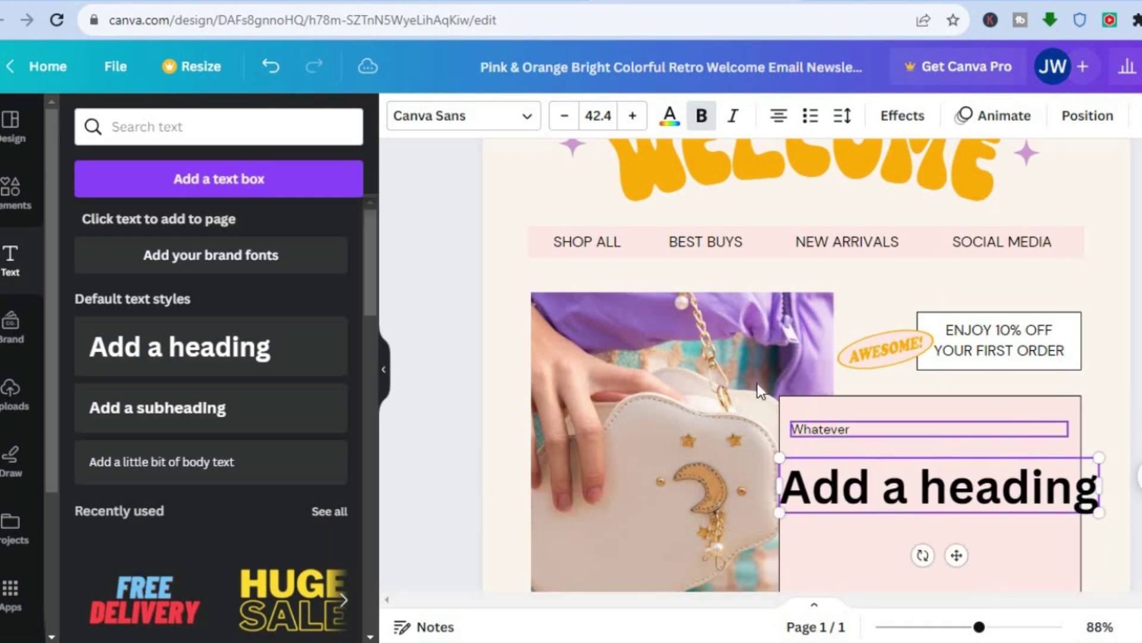
pyautogui.click(599, 117)
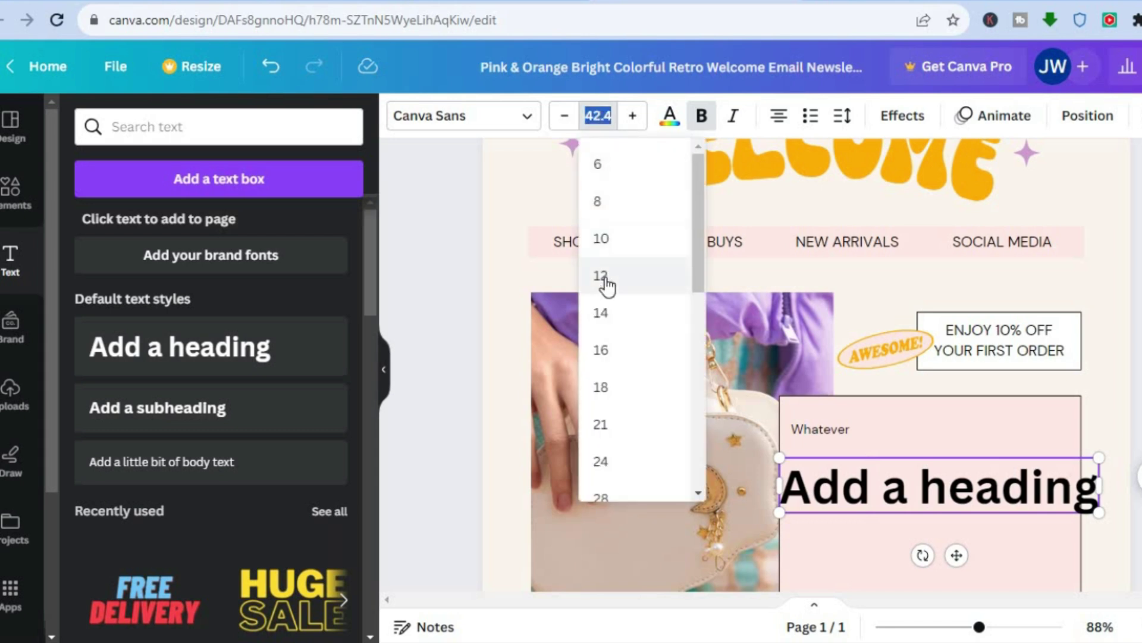
pyautogui.click(605, 277)
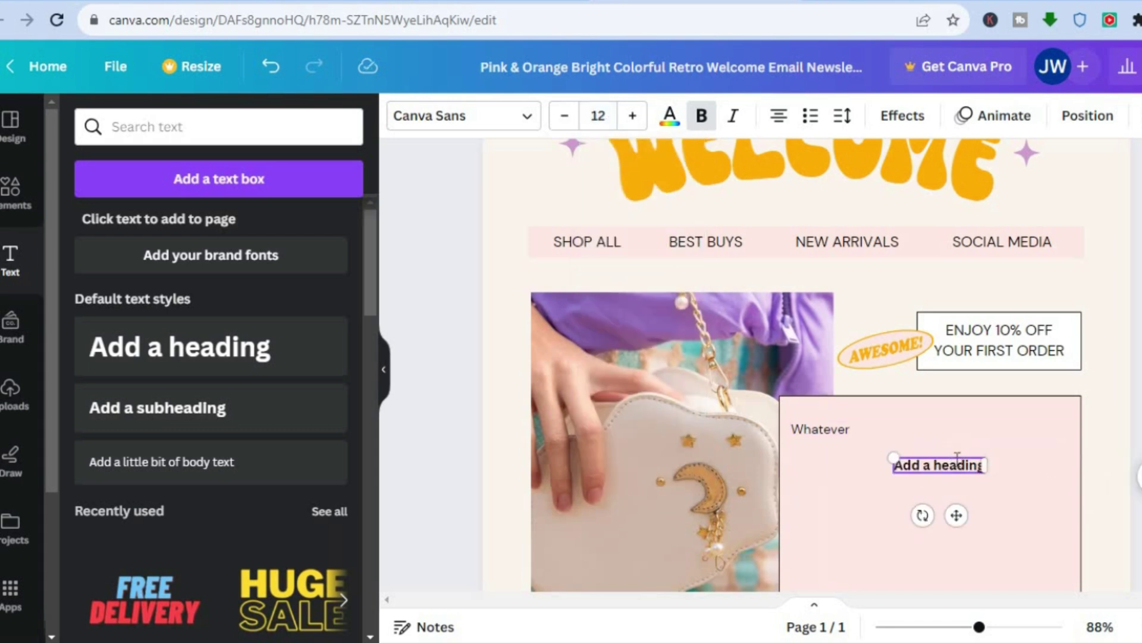
pyautogui.moveTo(957, 458); pyautogui.dragTo(857, 458)
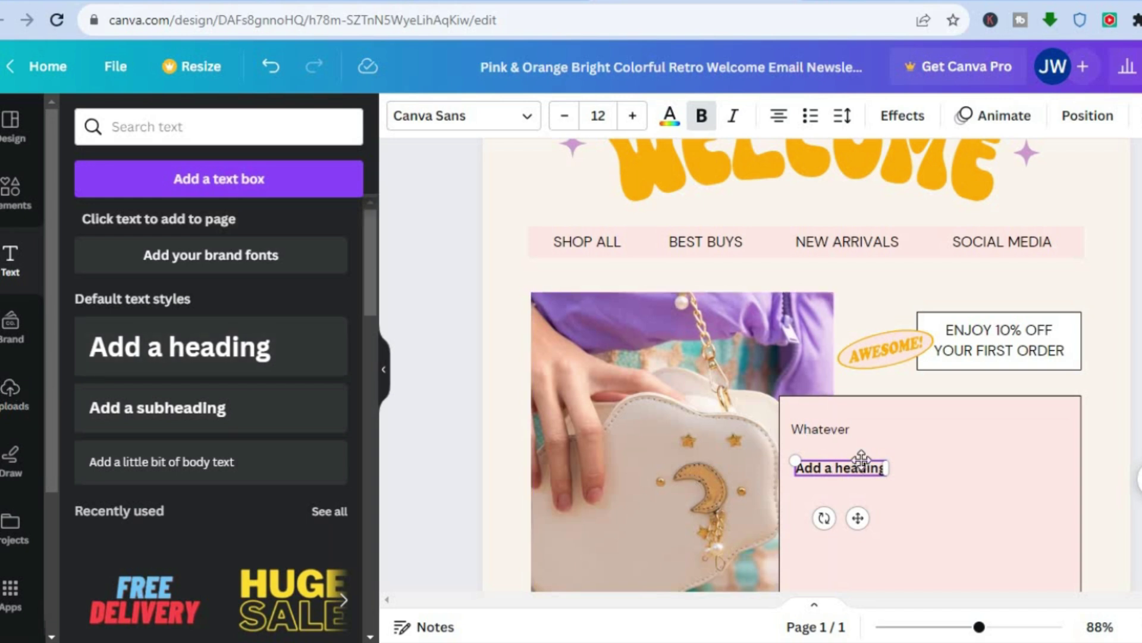
pyautogui.hotkey('ctrl', 'z')
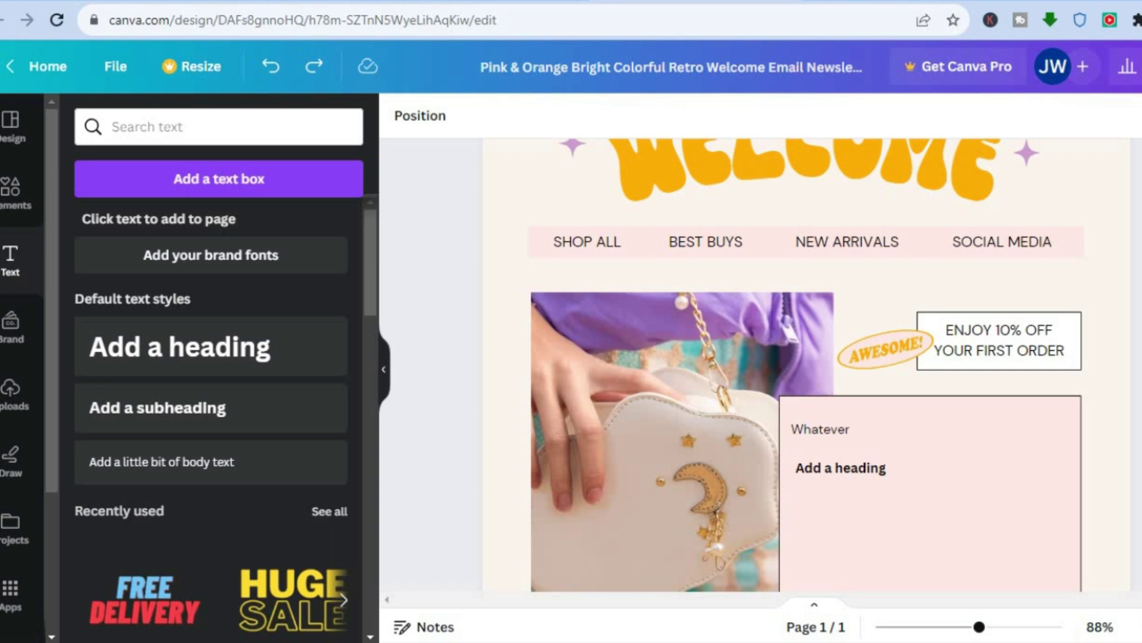
# Step: Change the newsletter page background from pale cream to the purple document colour
pyautogui.scroll(3, 883, 235)
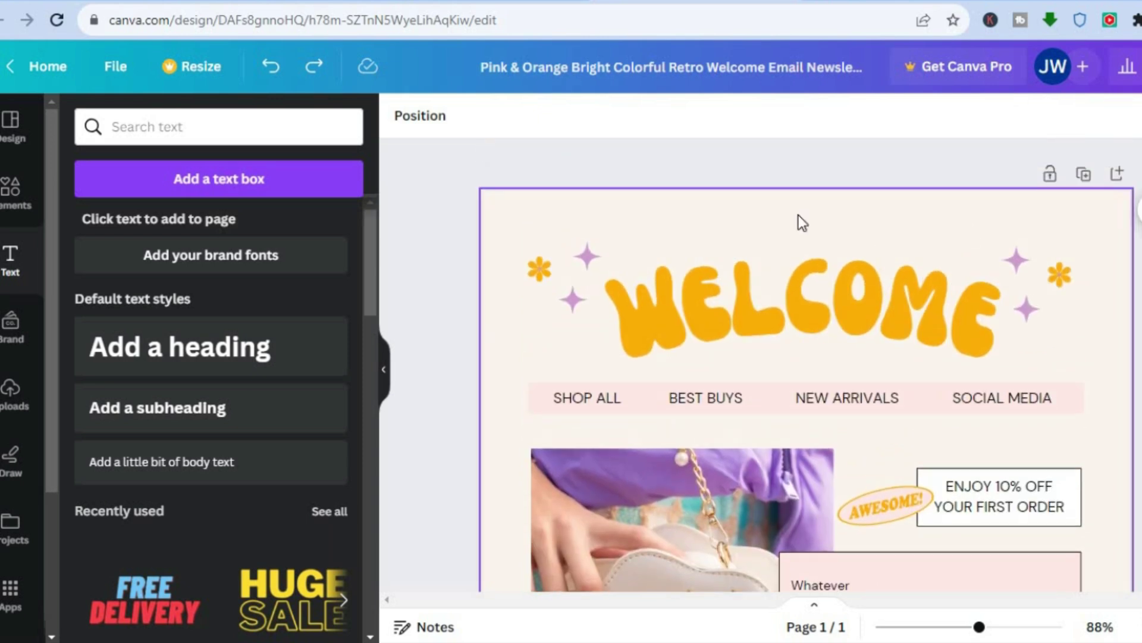
pyautogui.click(798, 222)
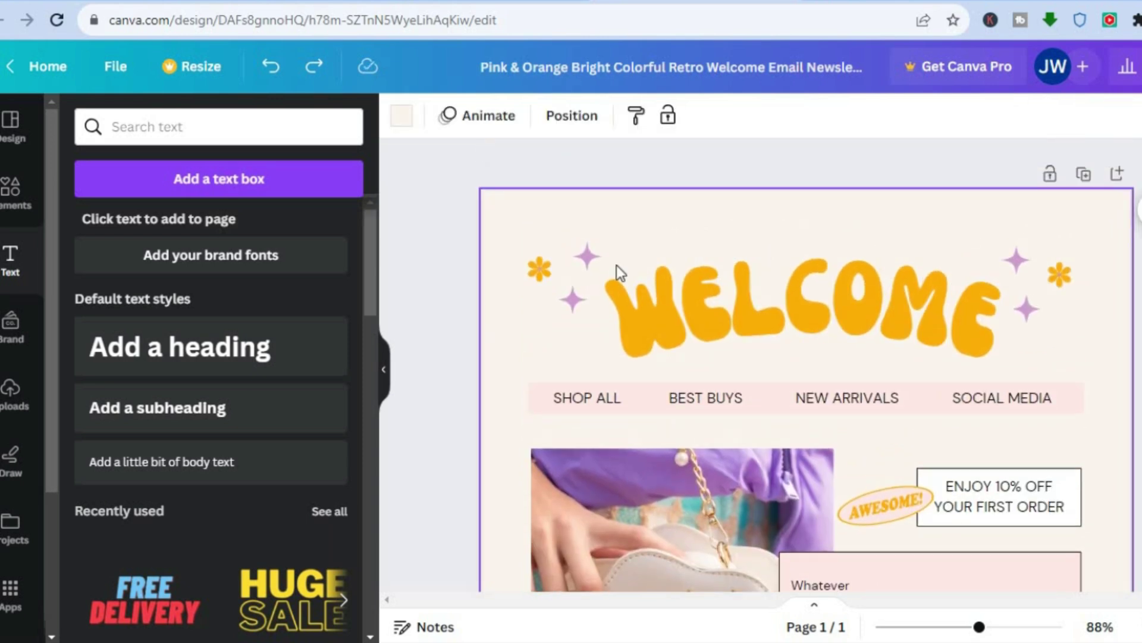
pyautogui.click(402, 118)
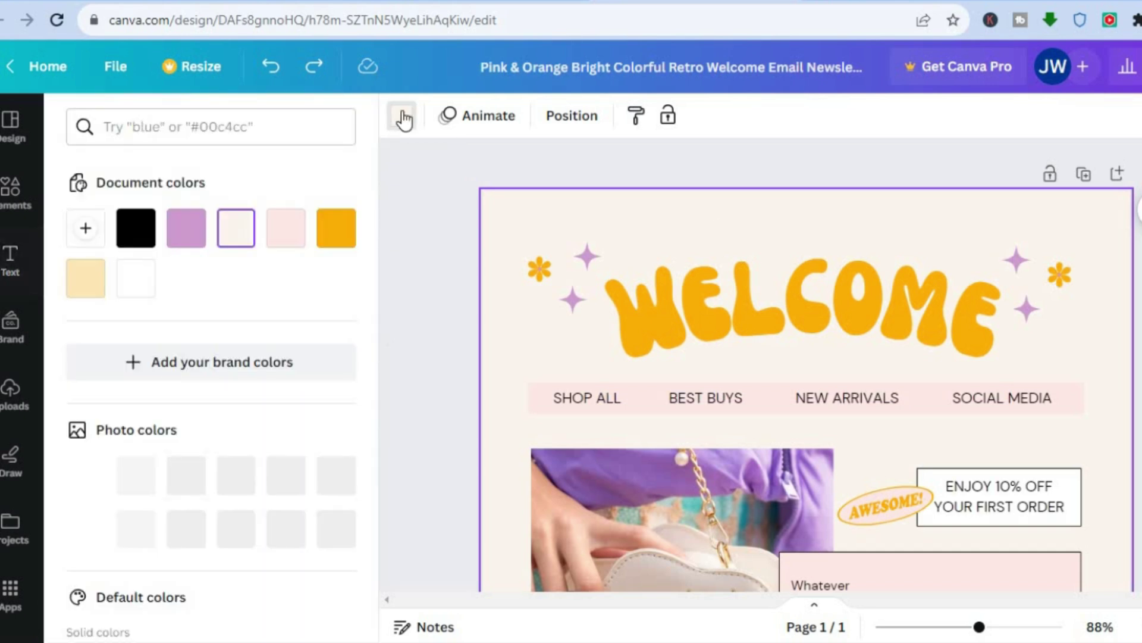
pyautogui.click(187, 229)
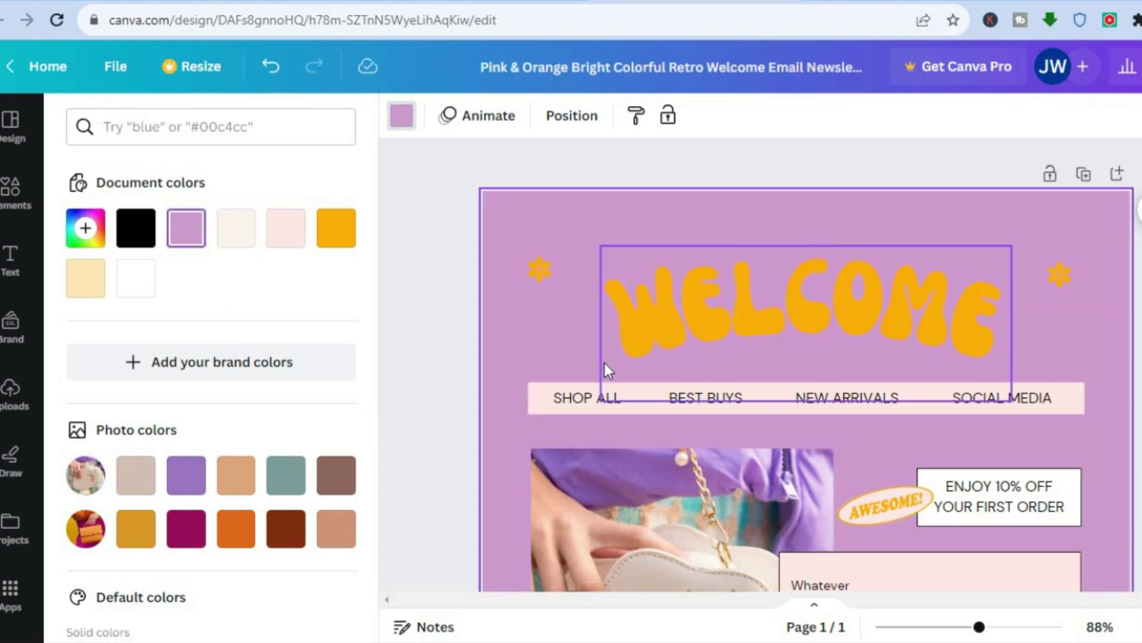
# Step: Select the WELCOME heading, orange star, and SHOP ALL, BEST BUYS, NEW ARRIVALS, SOCIAL MEDIA items
pyautogui.click(718, 280)
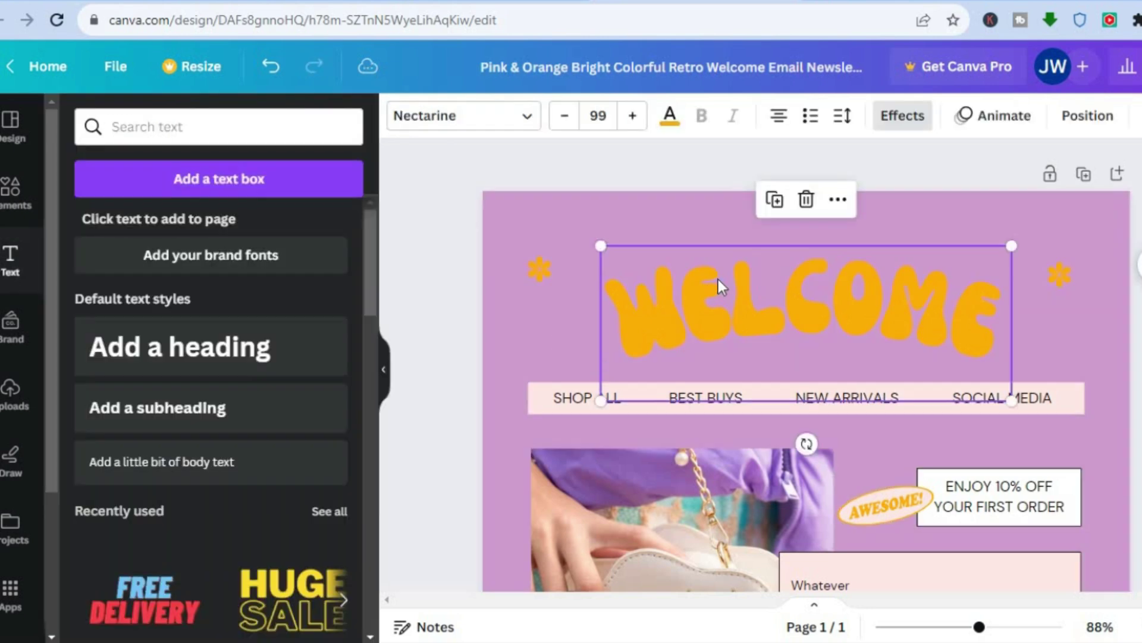
pyautogui.click(533, 266)
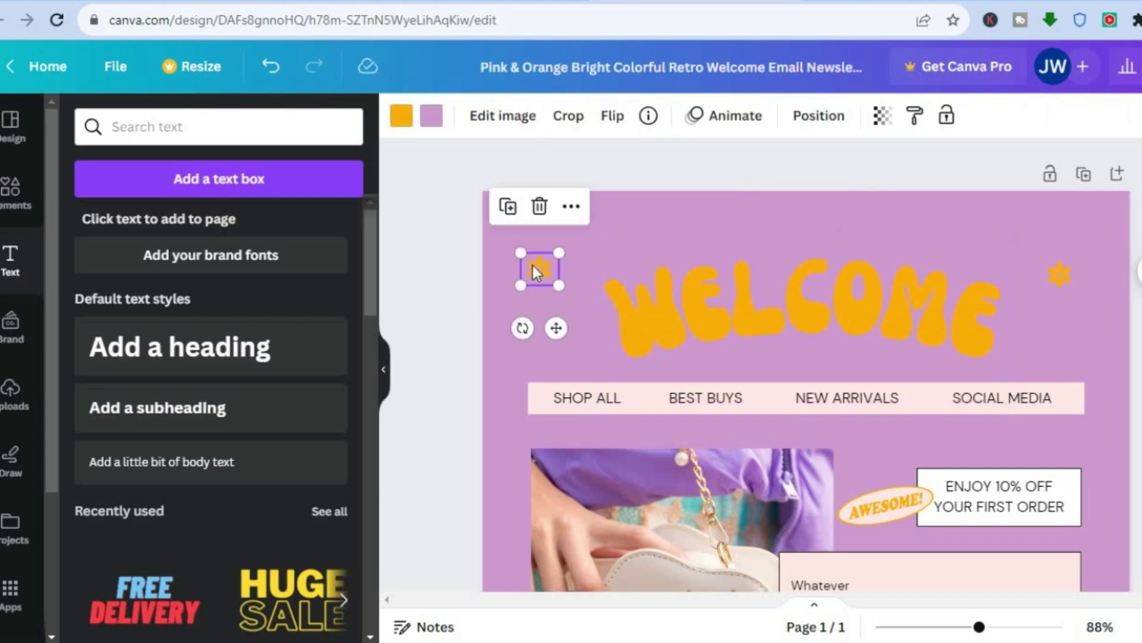
pyautogui.click(586, 396)
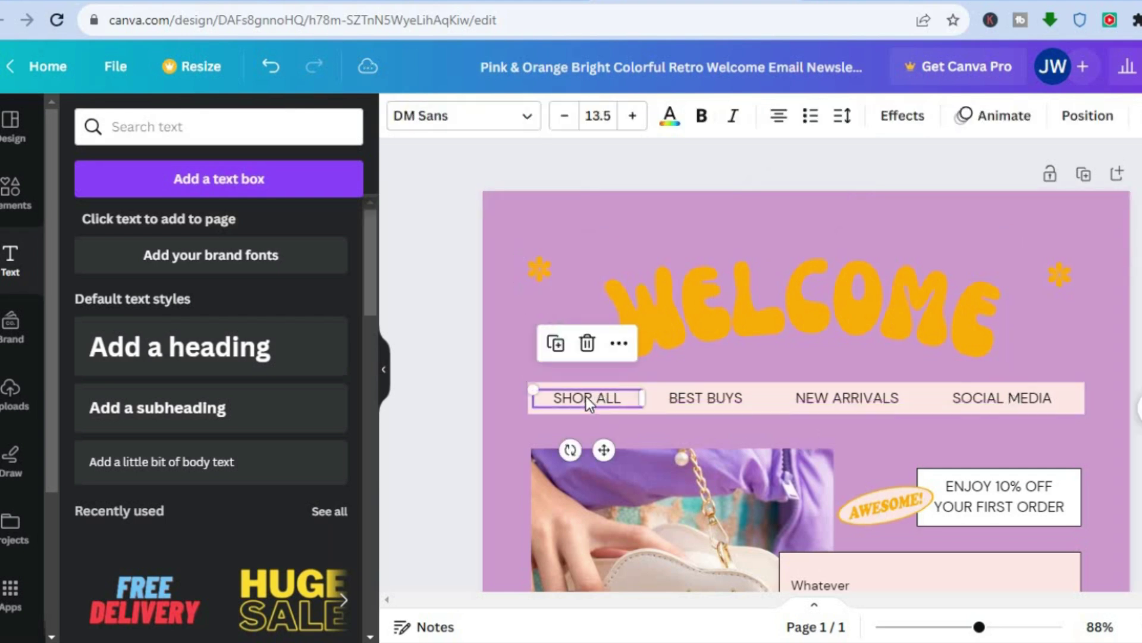
pyautogui.click(711, 395)
pyautogui.click(880, 396)
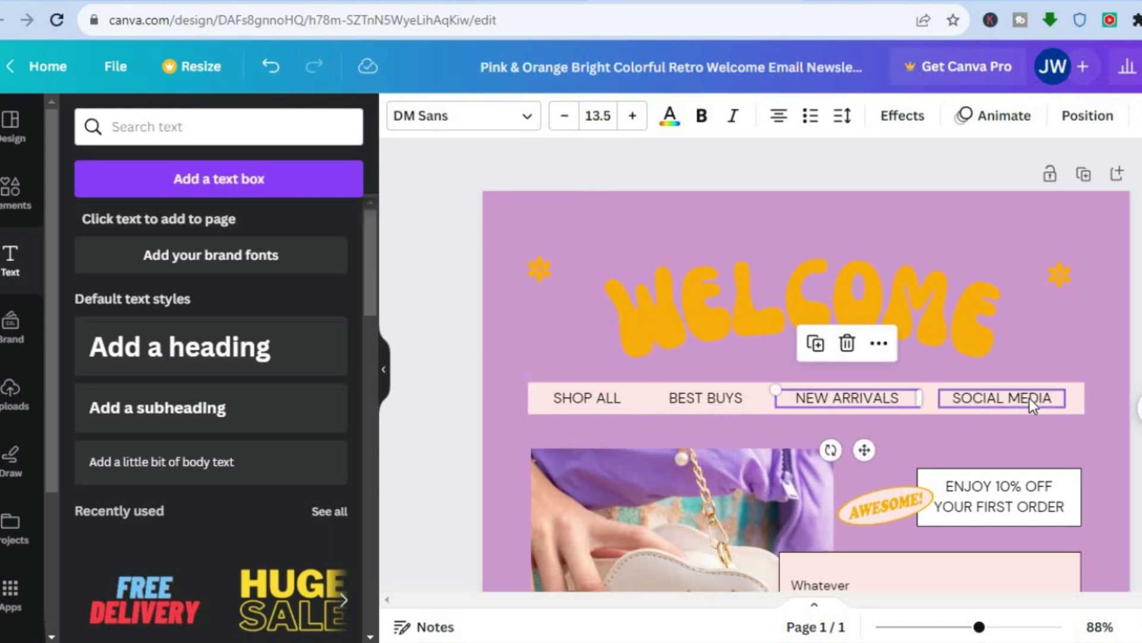
pyautogui.click(1029, 398)
pyautogui.scroll(-2, 1029, 398)
# Step: Replace the handbag photo with the watch image from the Elements panel's recently used items
pyautogui.scroll(-1, 806, 357)
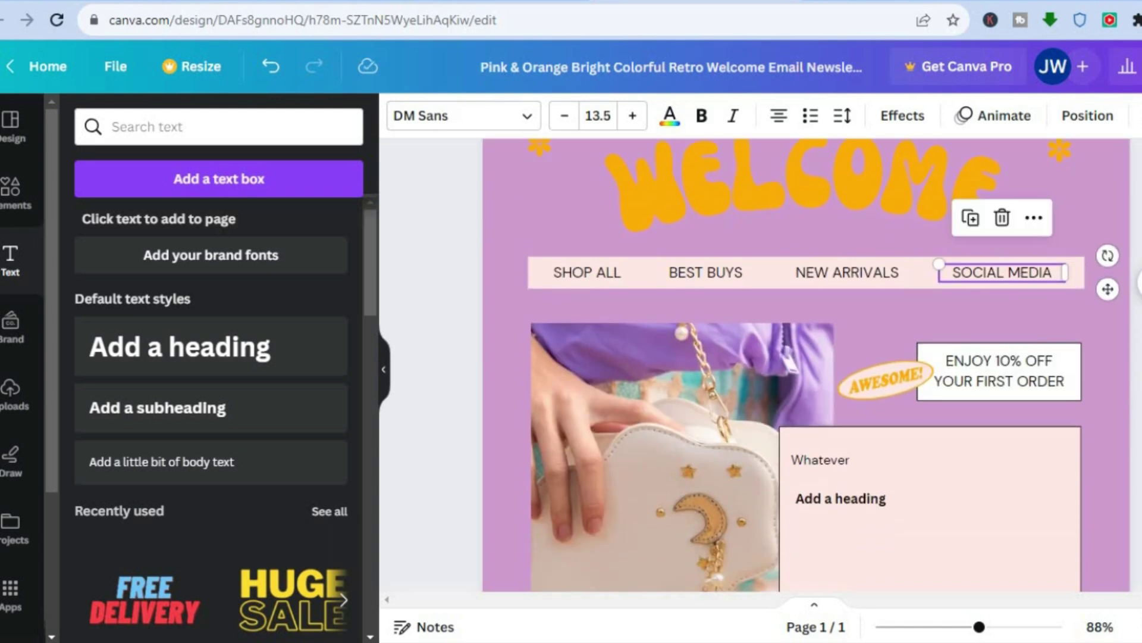
pyautogui.scroll(-2, 806, 357)
pyautogui.scroll(-1, 651, 397)
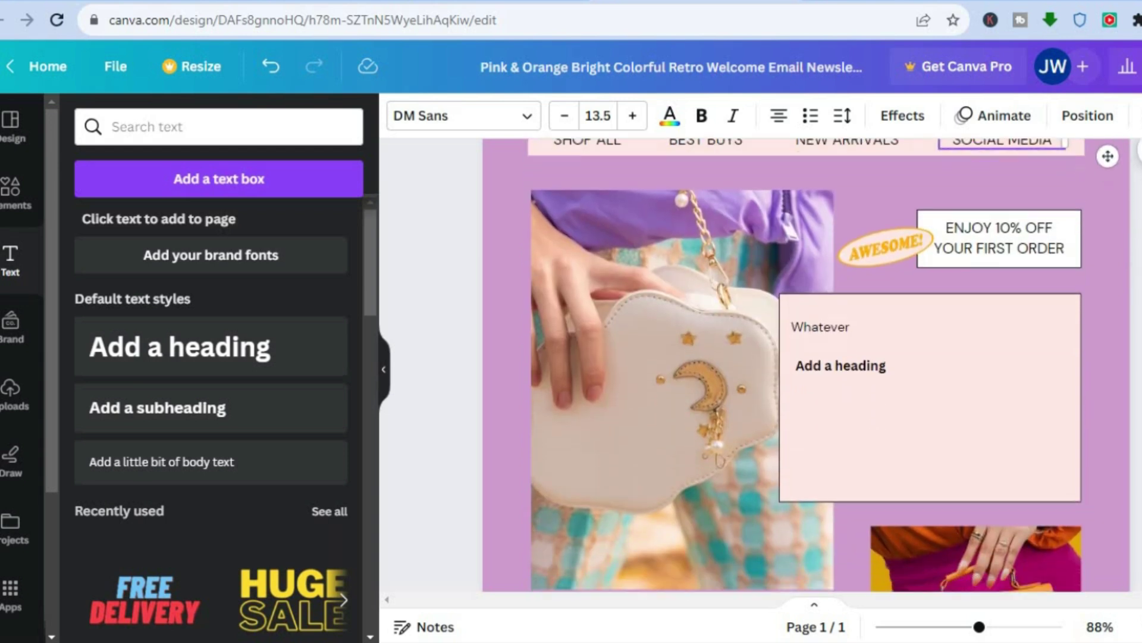
pyautogui.click(651, 395)
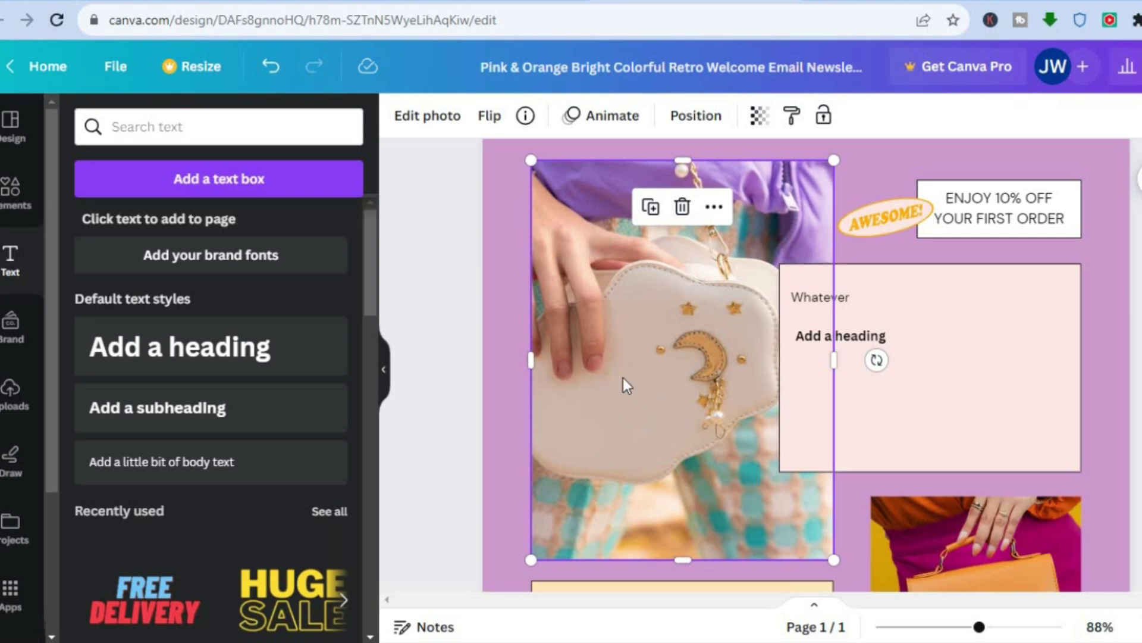
pyautogui.click(28, 204)
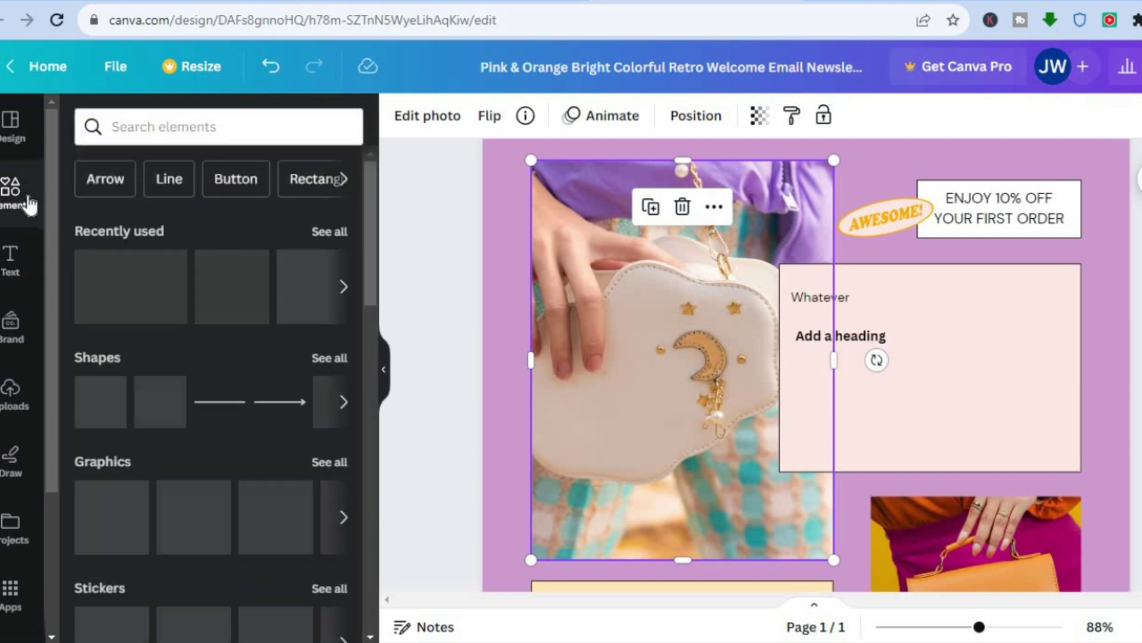
pyautogui.click(223, 127)
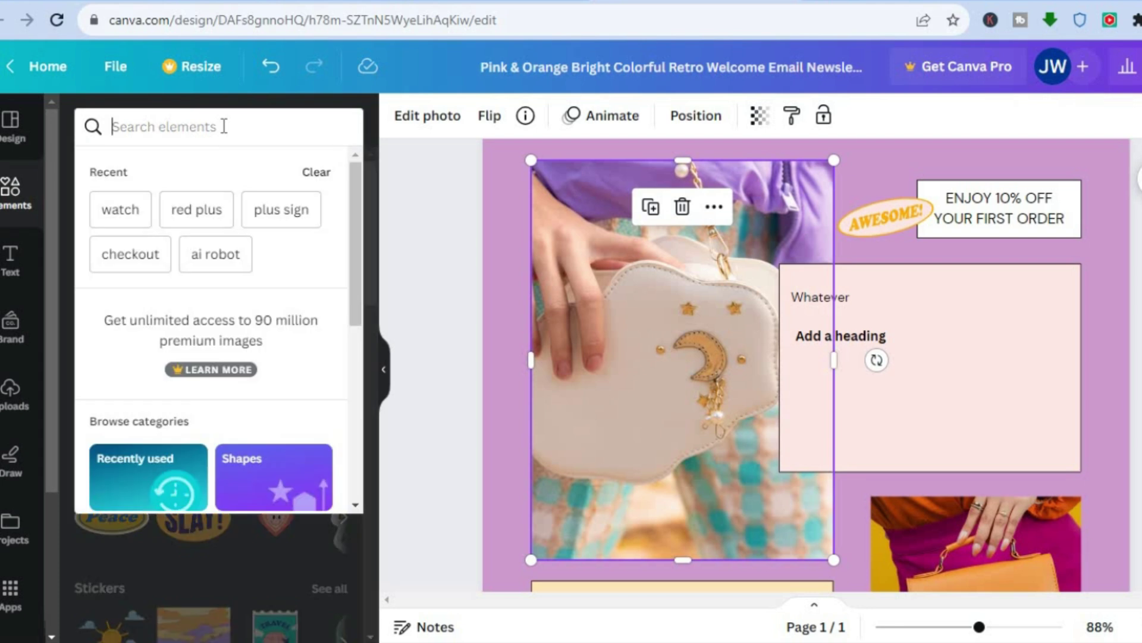
pyautogui.click(373, 184)
pyautogui.moveTo(117, 291)
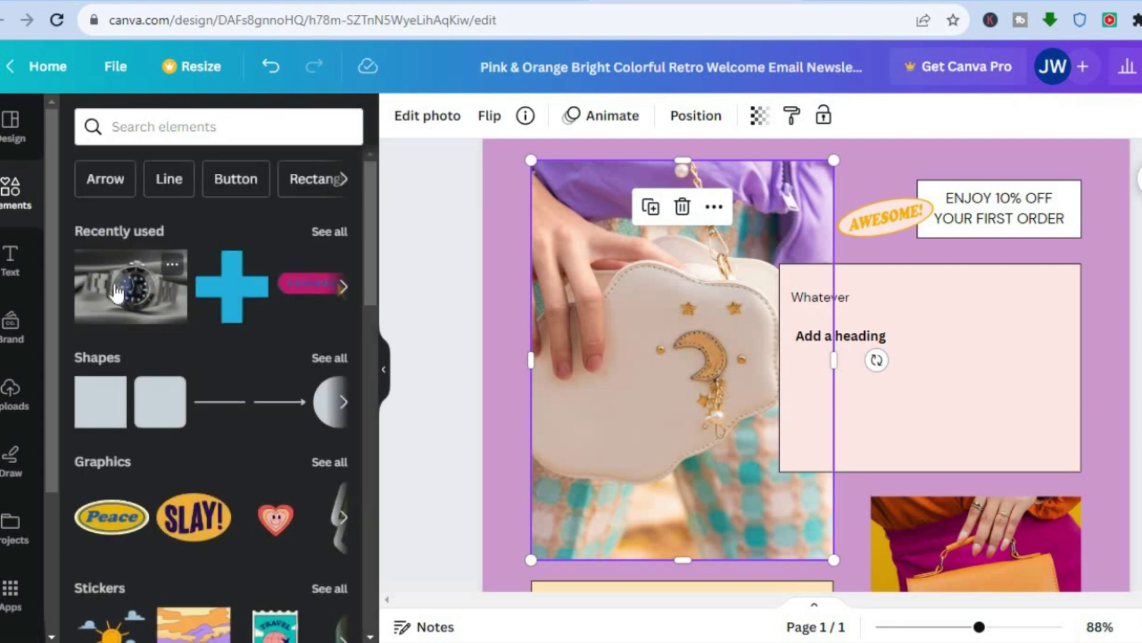
pyautogui.moveTo(117, 292); pyautogui.dragTo(648, 331)
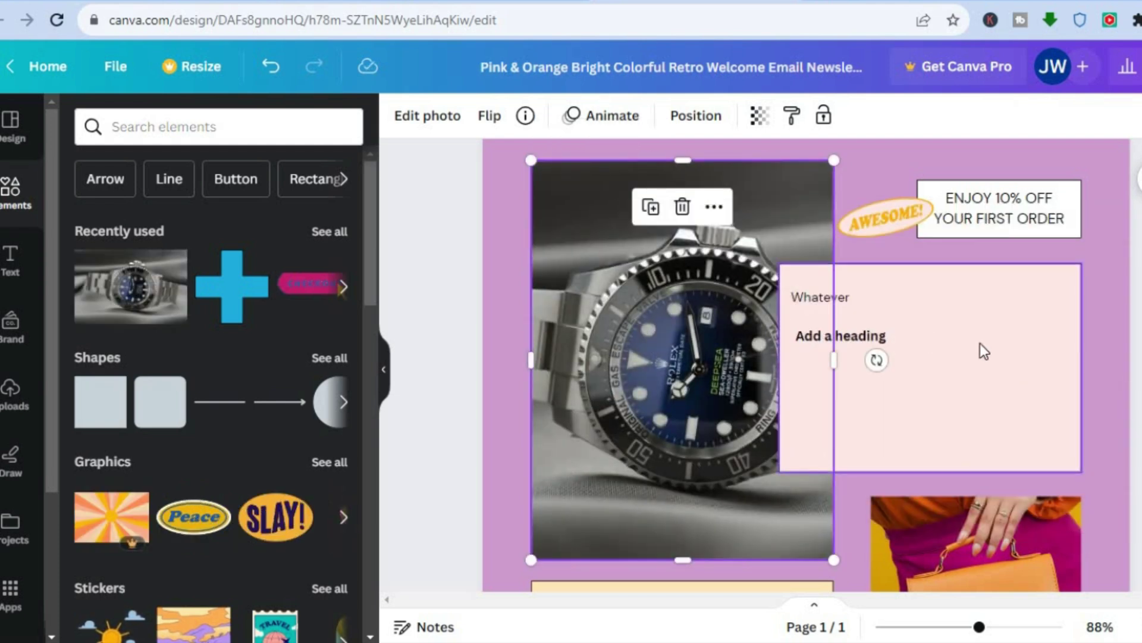
# Step: Shift the pink panel with 'Add a heading' and 'Whatever' slightly to the right
pyautogui.moveTo(981, 345); pyautogui.dragTo(1023, 342)
pyautogui.moveTo(866, 336); pyautogui.dragTo(908, 336)
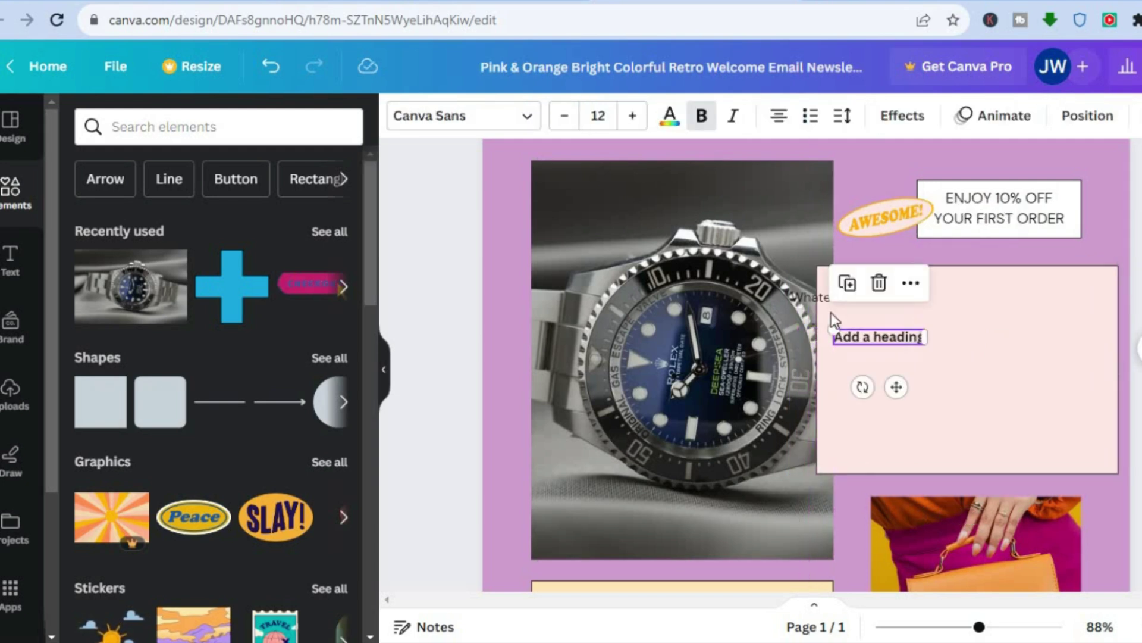
pyautogui.moveTo(810, 291); pyautogui.dragTo(848, 293)
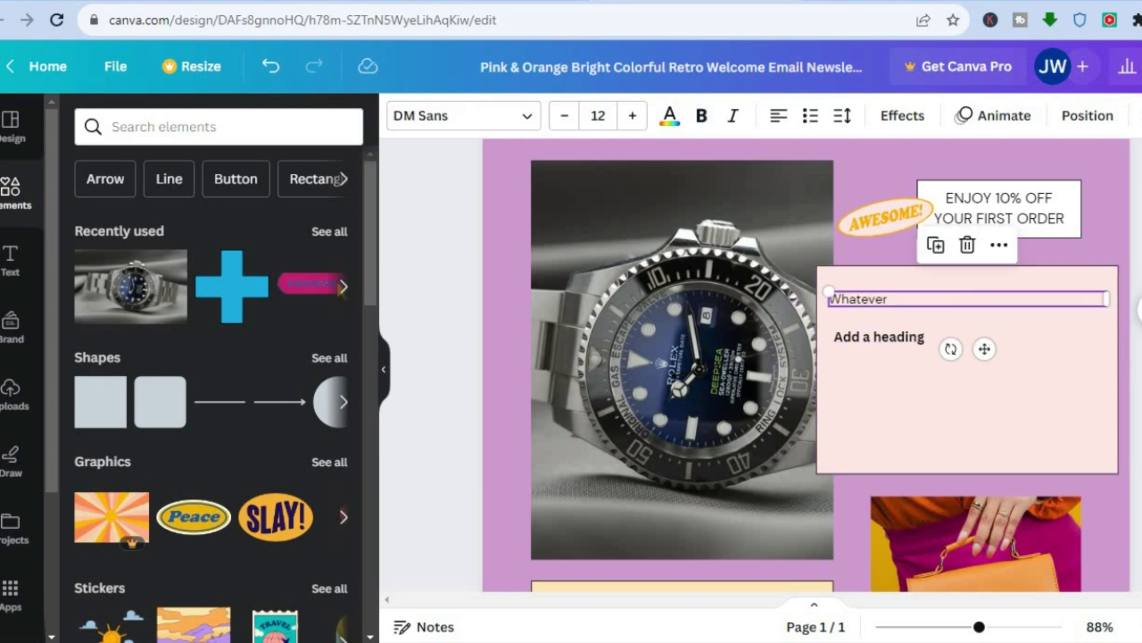
pyautogui.press('Escape')
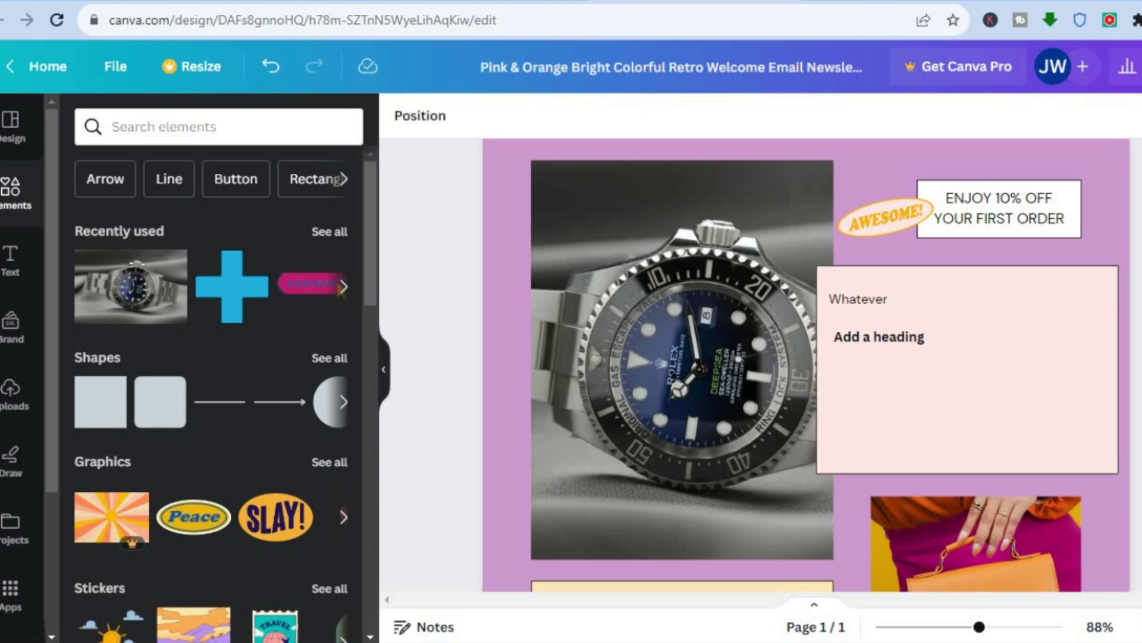
pyautogui.click(1139, 66)
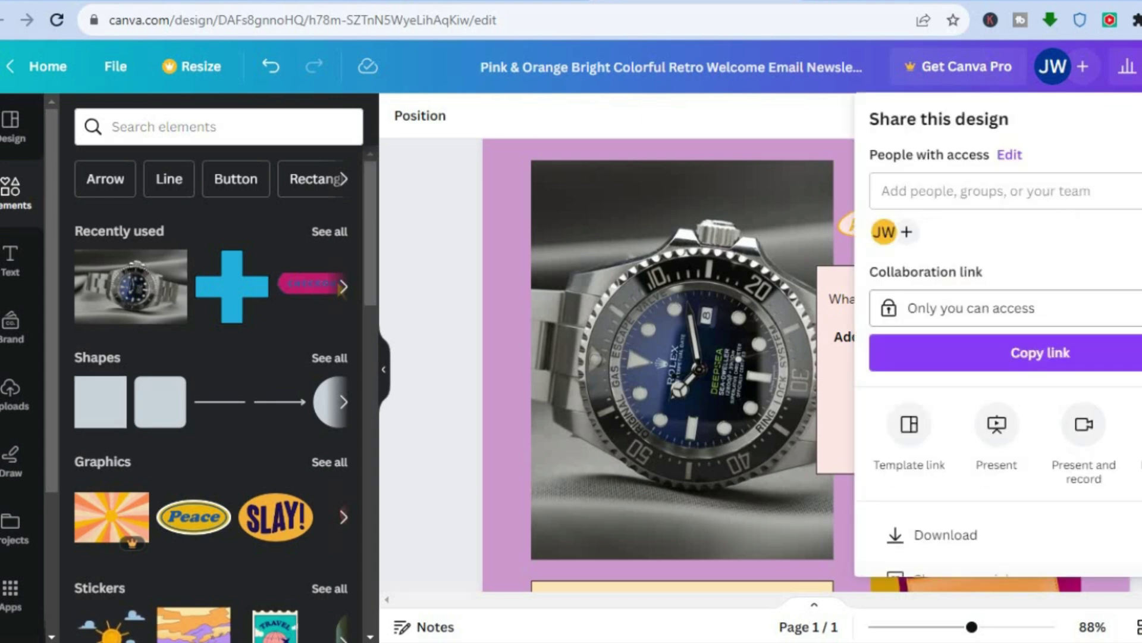
# Step: Download the newsletter as a 486 KB PNG, then go to the Mailchimp tab
pyautogui.scroll(-2, 1047, 412)
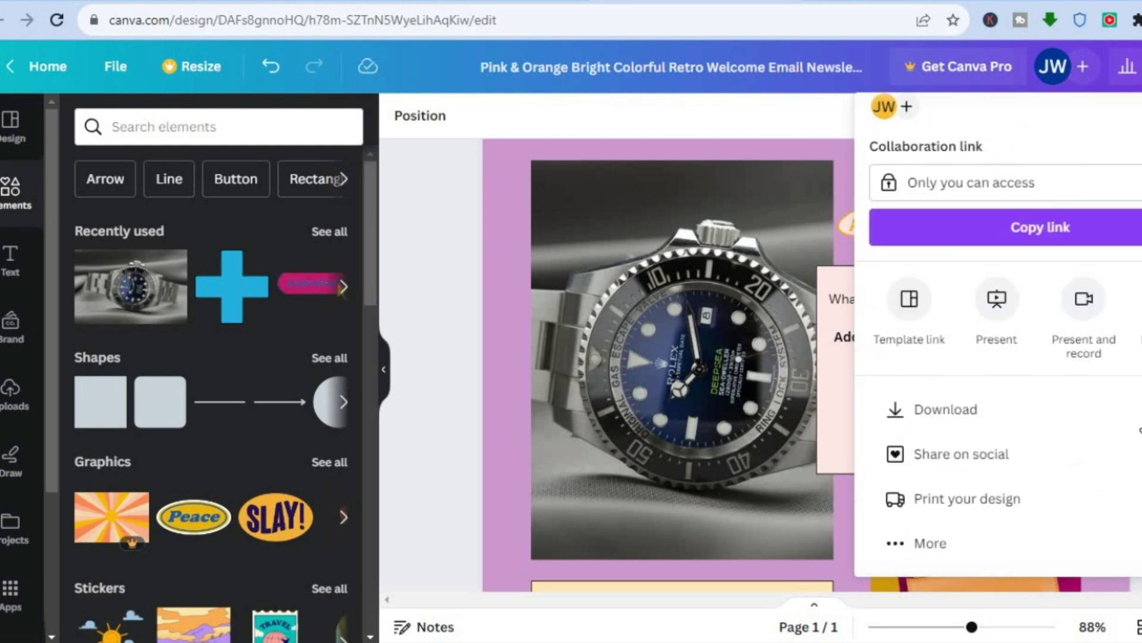
pyautogui.click(1048, 411)
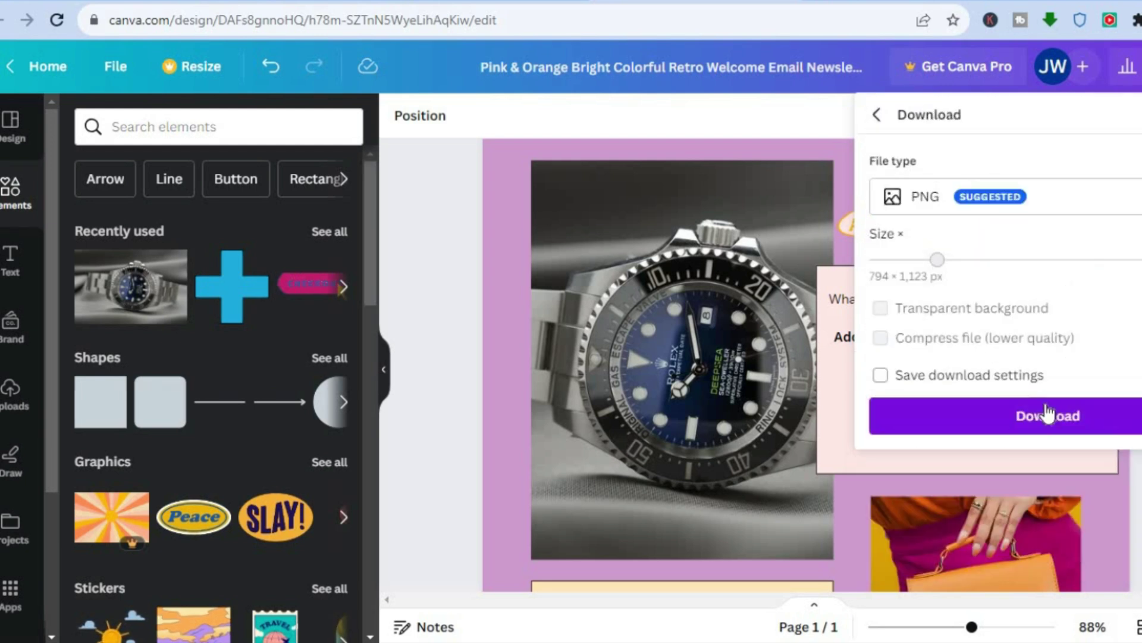
pyautogui.click(1010, 424)
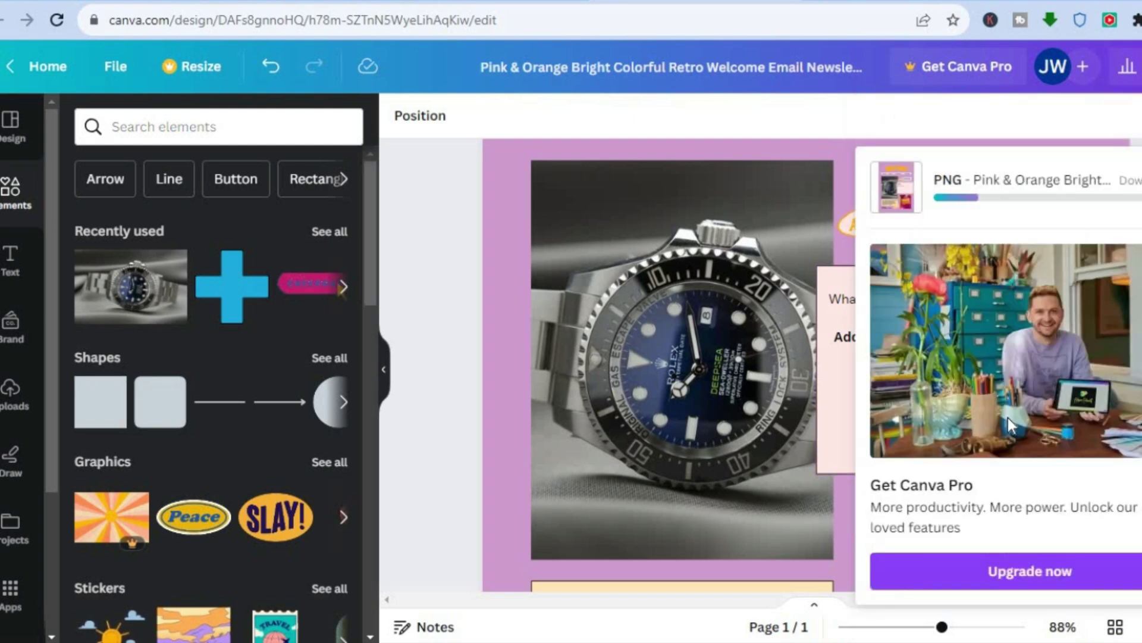
pyautogui.click(874, 5)
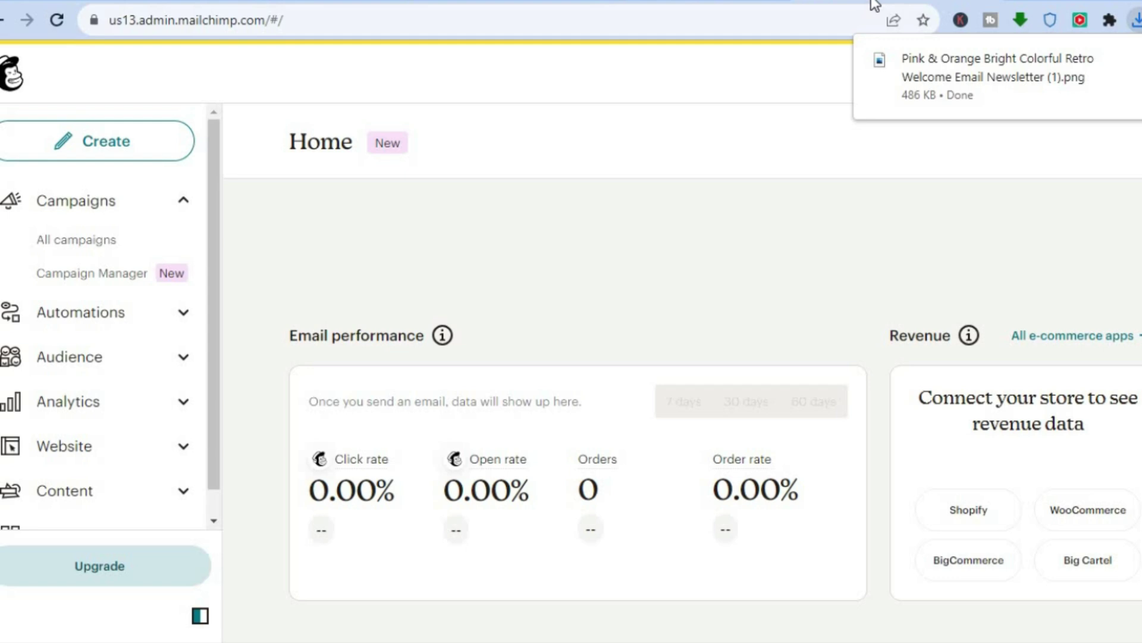
# Step: Create a new regular email campaign draft set to Send now and begin designing its content
pyautogui.click(118, 142)
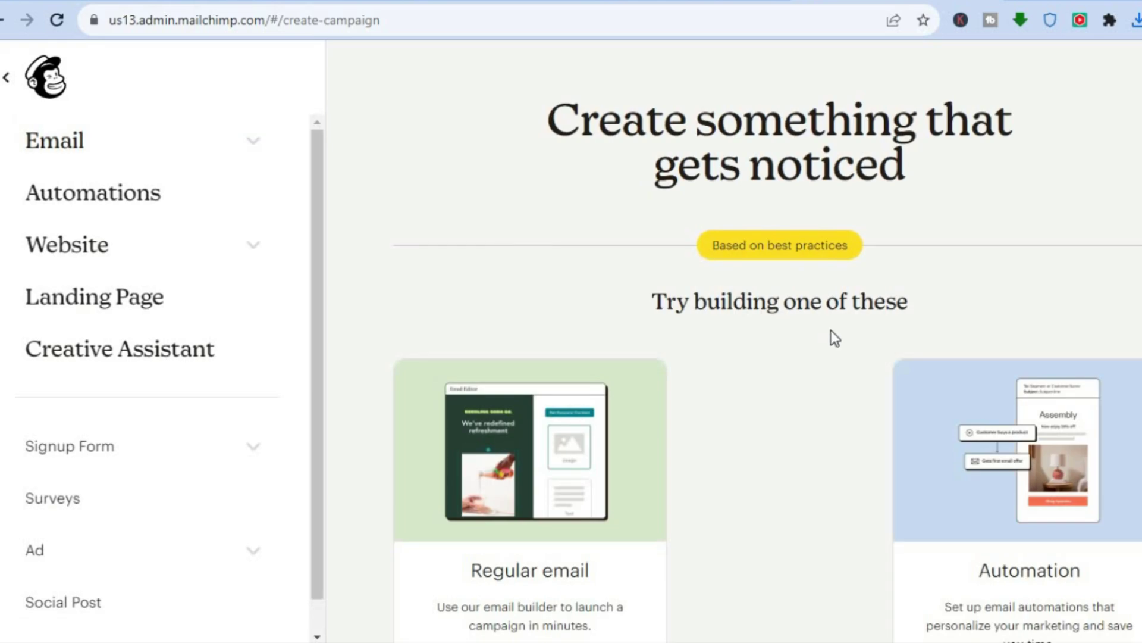
pyautogui.scroll(-6, 767, 357)
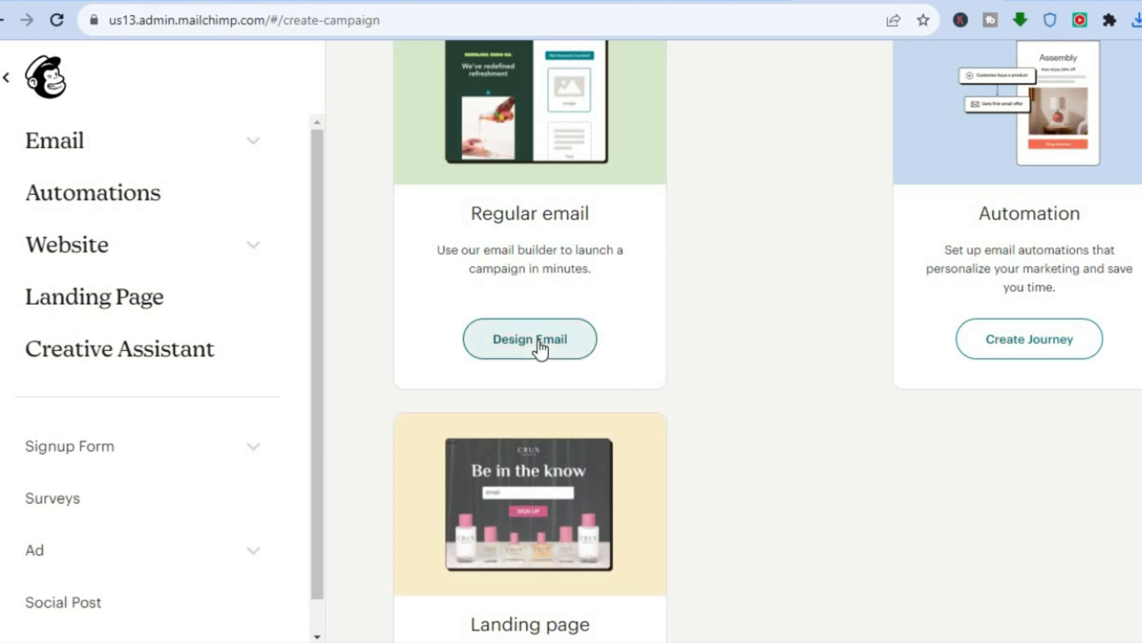
pyautogui.click(539, 349)
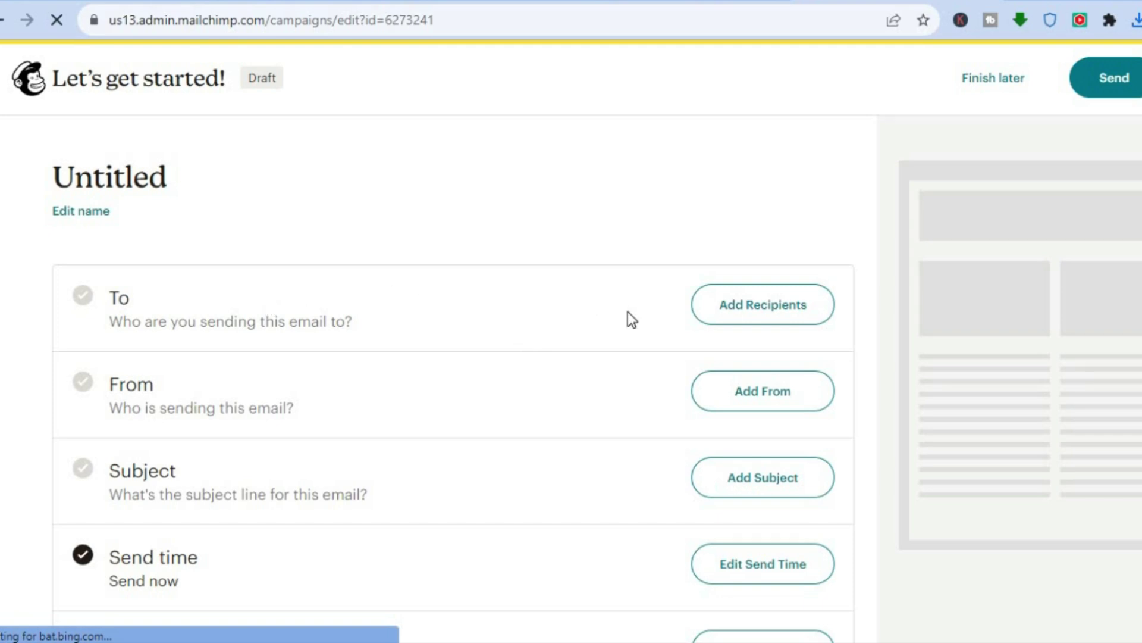
pyautogui.click(809, 304)
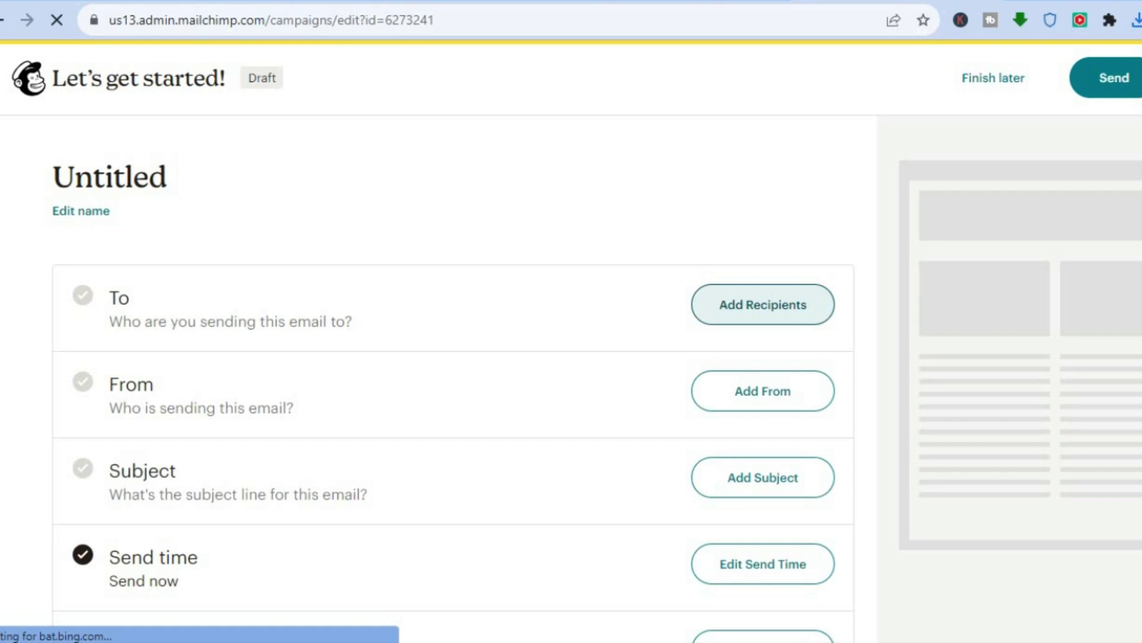
pyautogui.scroll(-1, 453, 357)
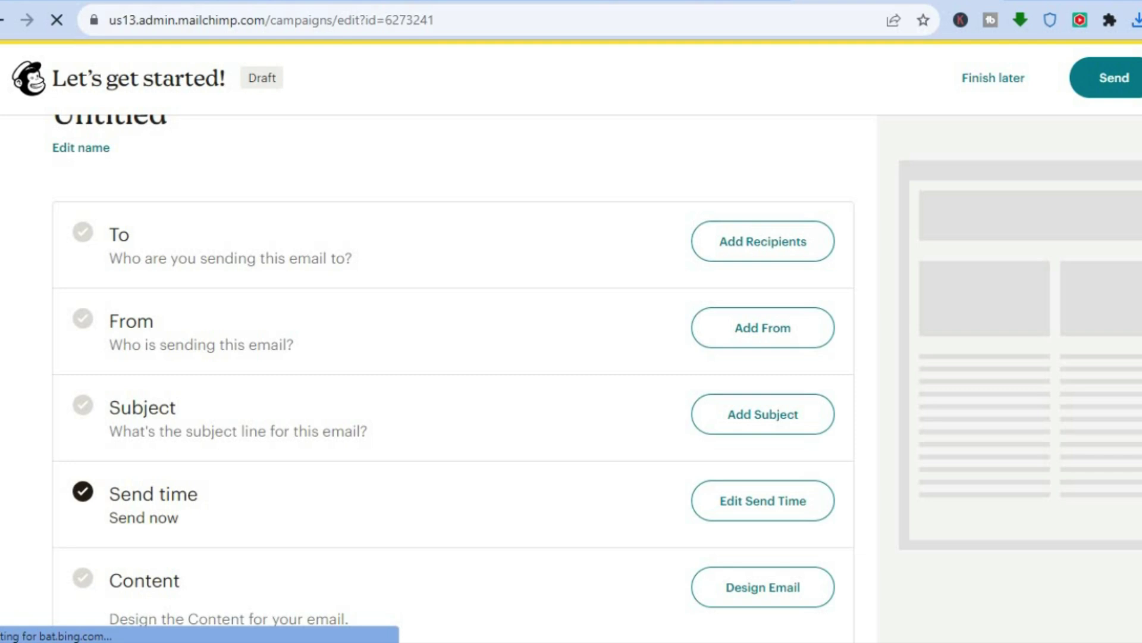
pyautogui.scroll(-5, 452, 377)
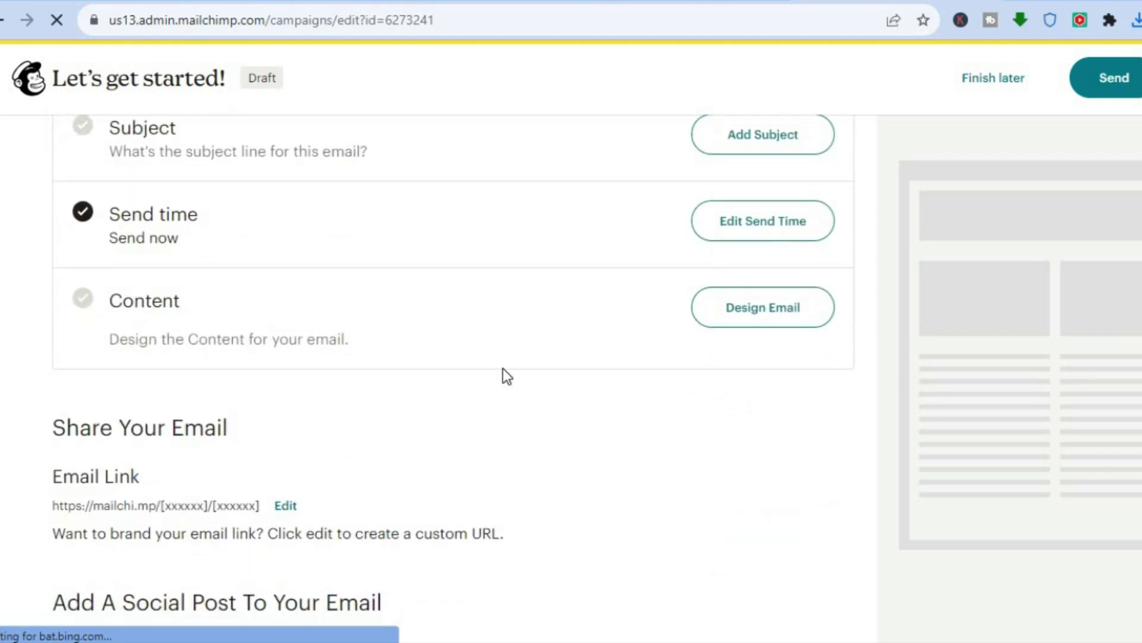
pyautogui.click(772, 310)
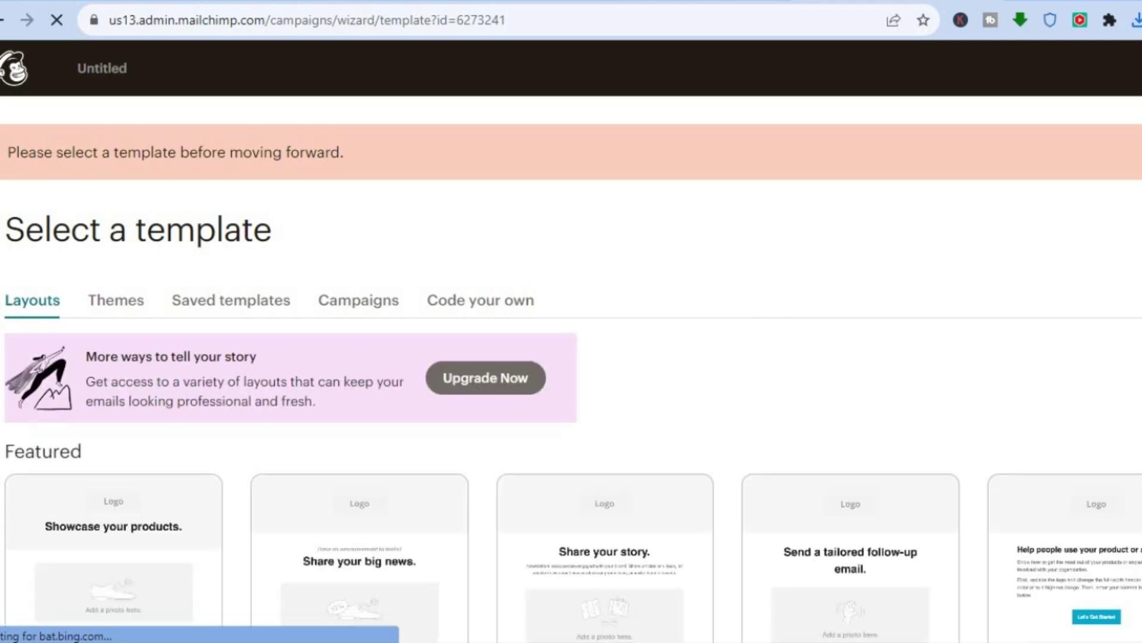
# Step: Scroll down the Mailchimp template page to the Basic layouts
pyautogui.scroll(-5, 571, 369)
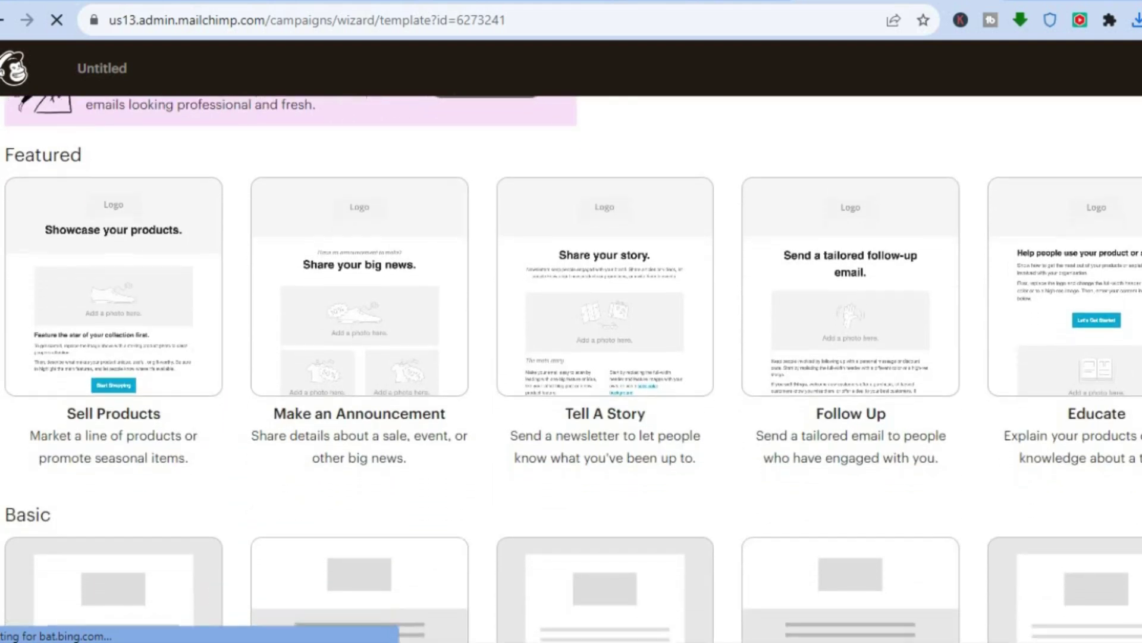
pyautogui.scroll(-1, 571, 369)
pyautogui.scroll(-2, 571, 369)
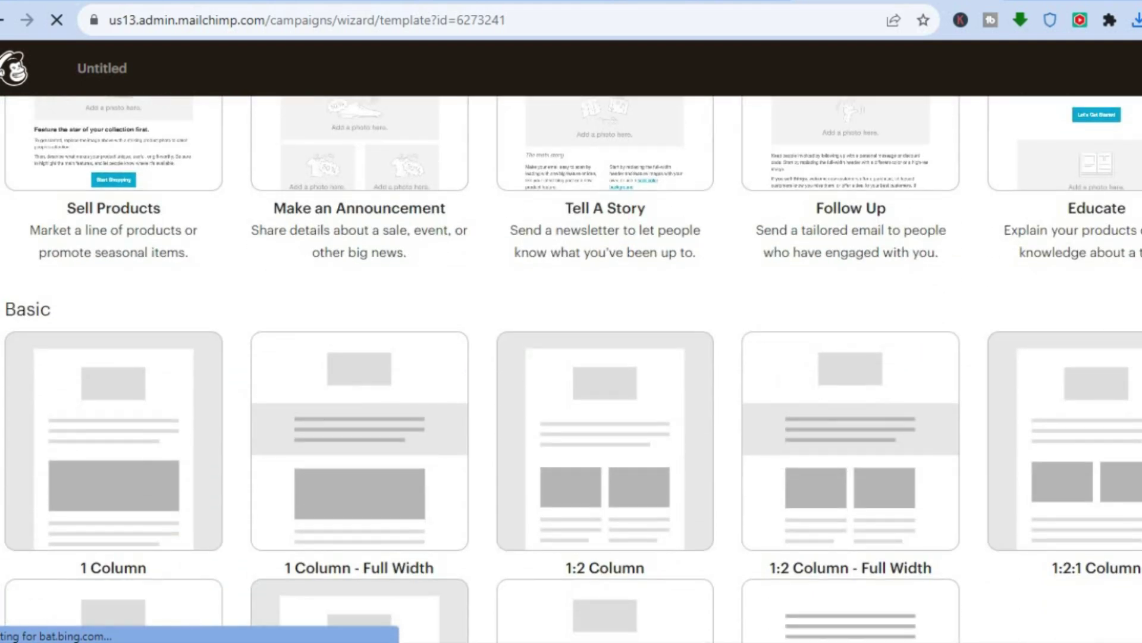
pyautogui.scroll(-3, 572, 369)
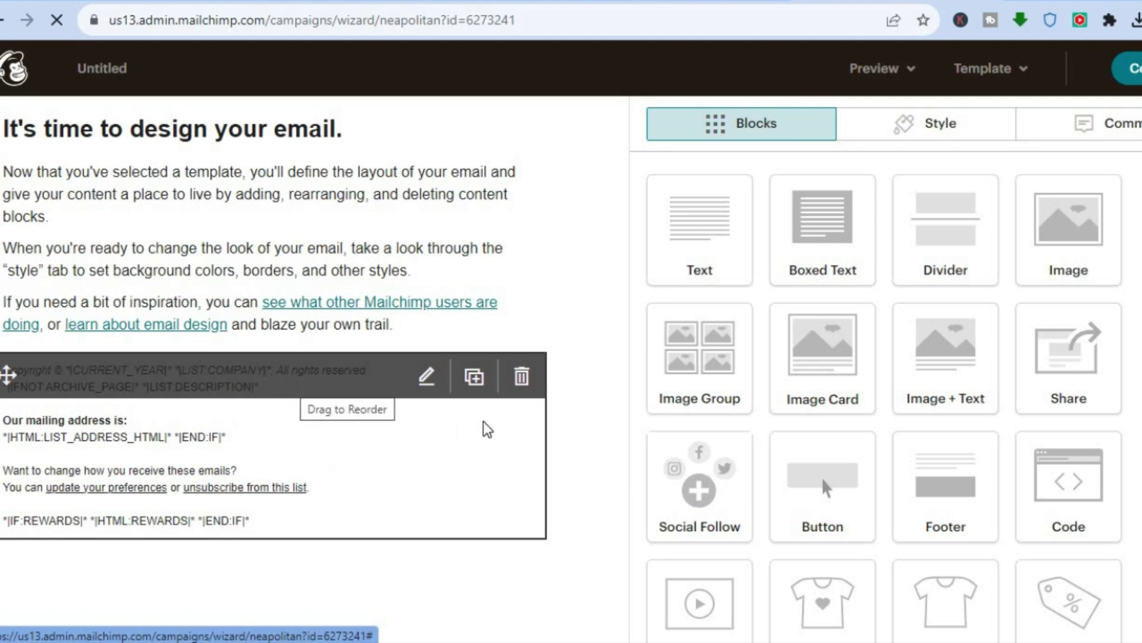
# Step: Delete the starter footer and introductory text blocks, keeping only the heading
pyautogui.click(521, 381)
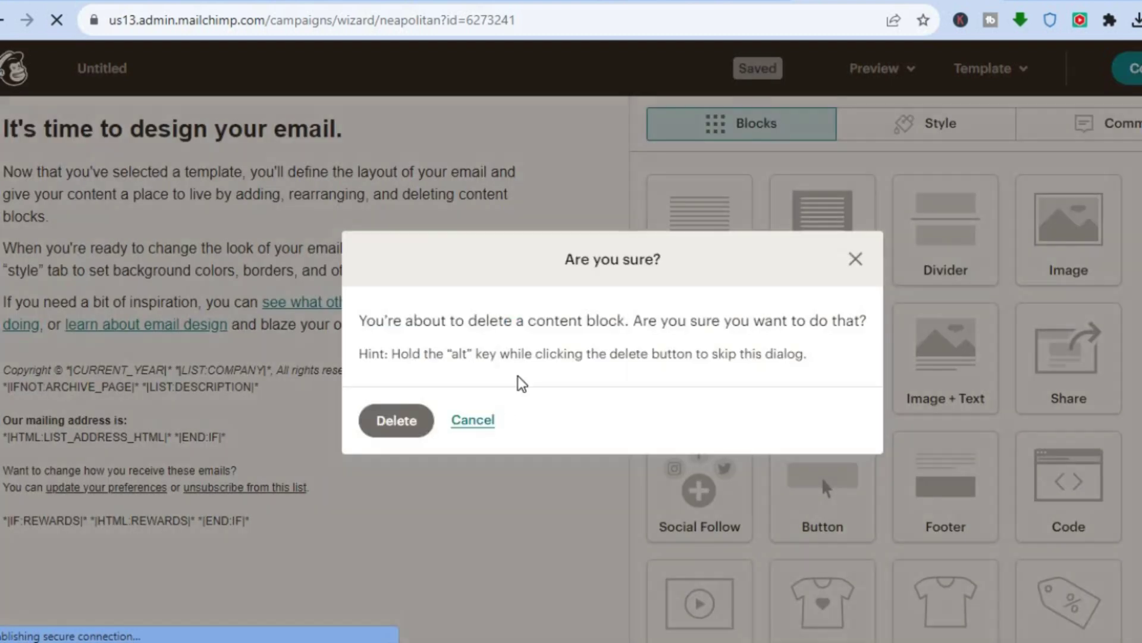
pyautogui.click(396, 421)
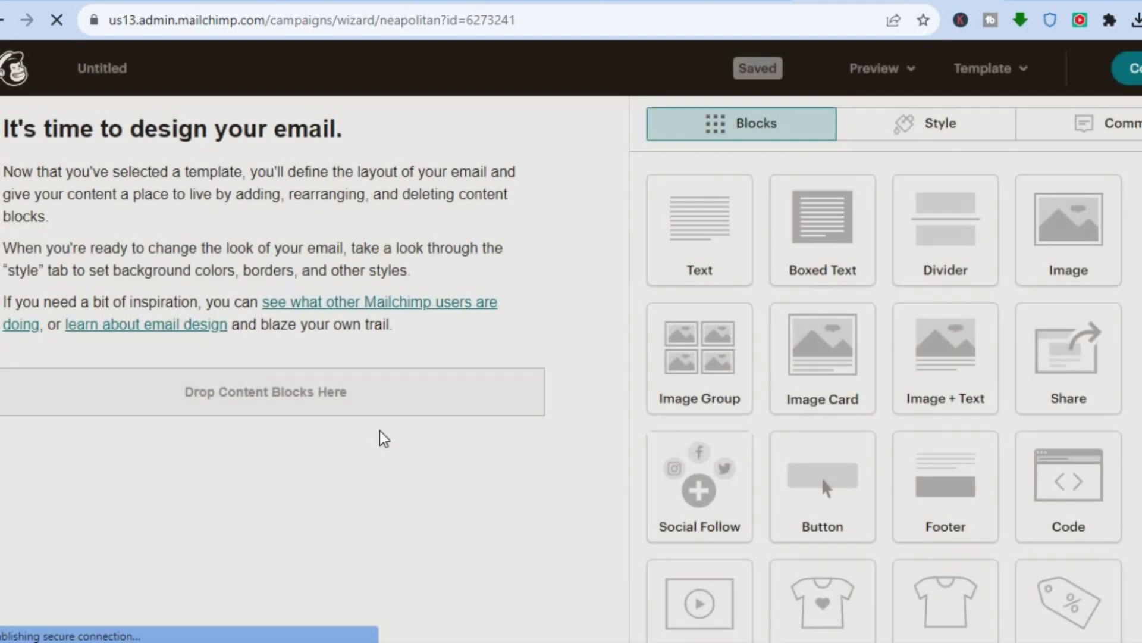
pyautogui.moveTo(356, 233)
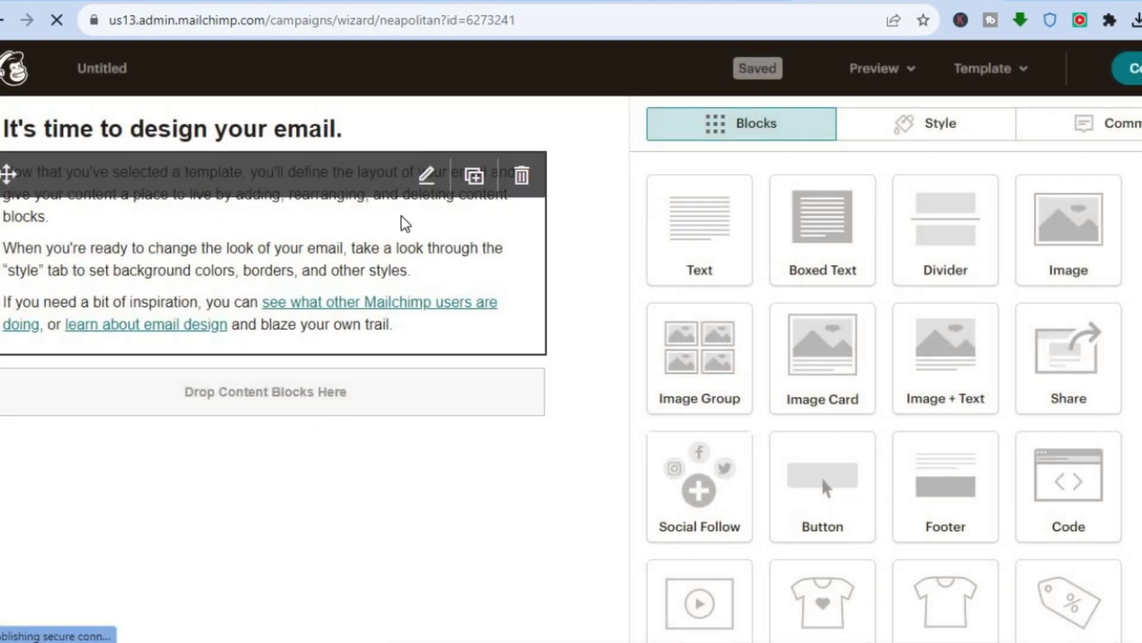
pyautogui.click(522, 176)
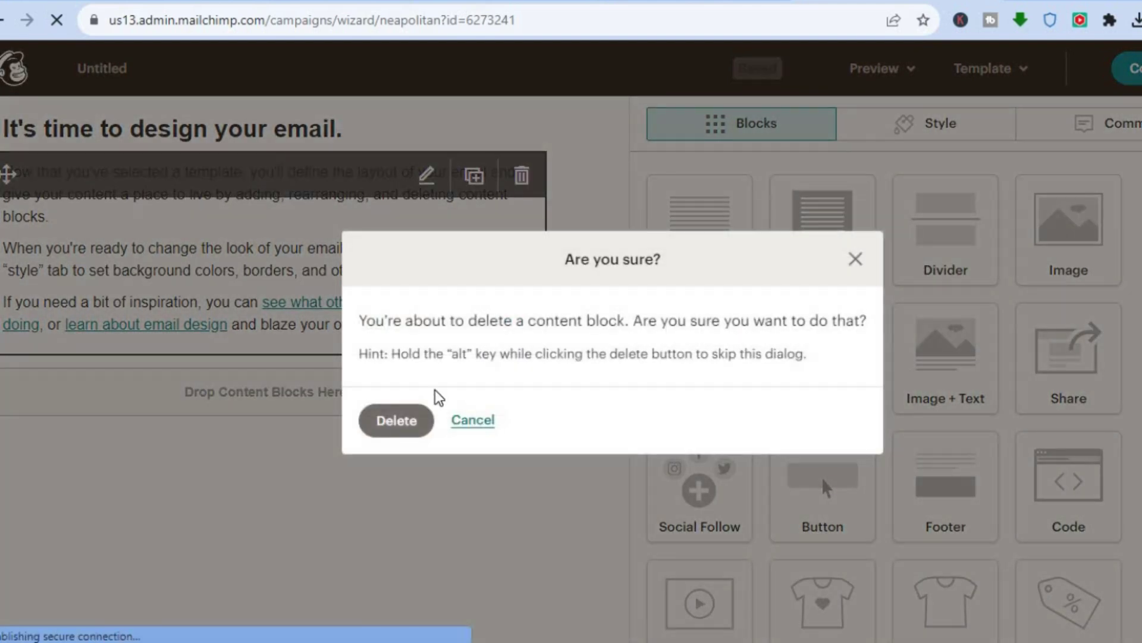
pyautogui.click(394, 424)
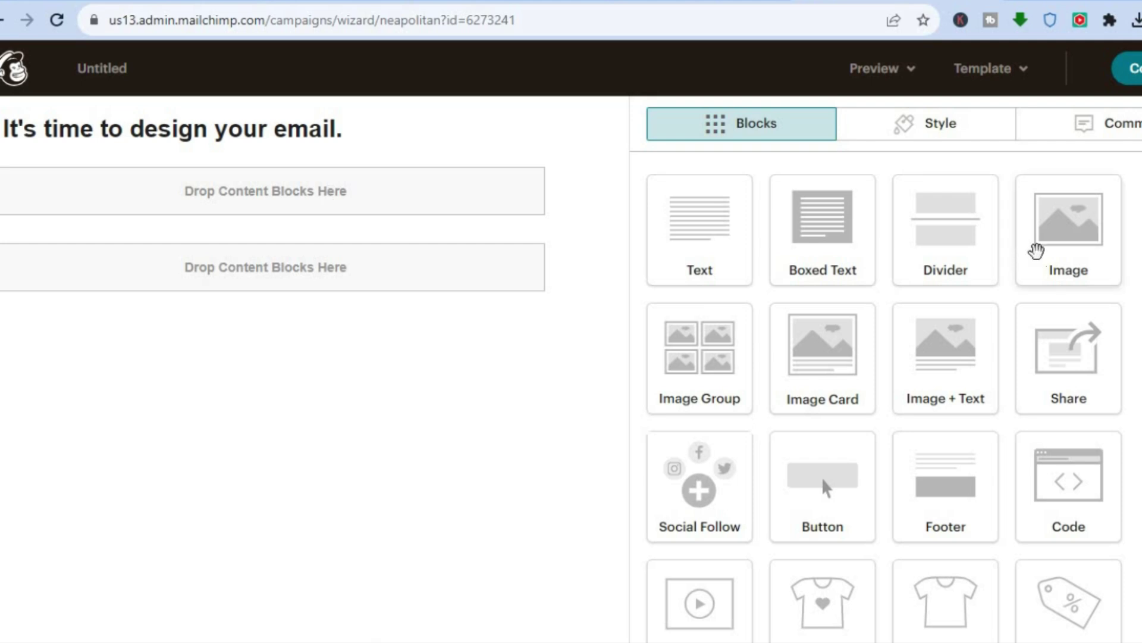
# Step: Add an image block holding the uploaded Pink & Orange retro Welcome PNG (794 × 1123)
pyautogui.moveTo(1080, 242); pyautogui.dragTo(285, 183)
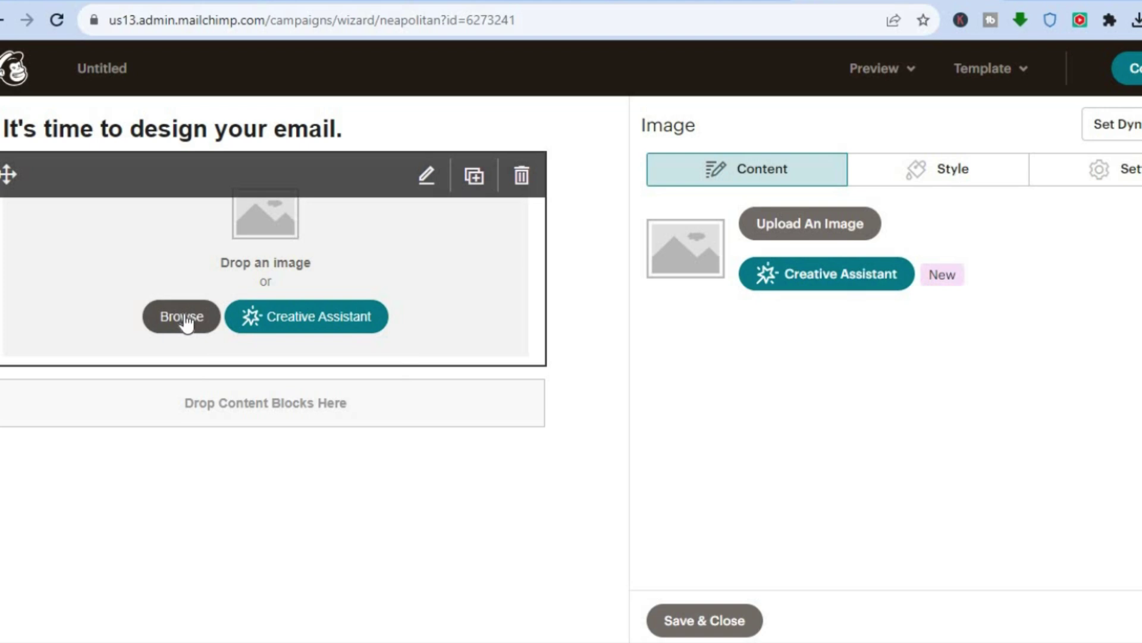
pyautogui.click(812, 226)
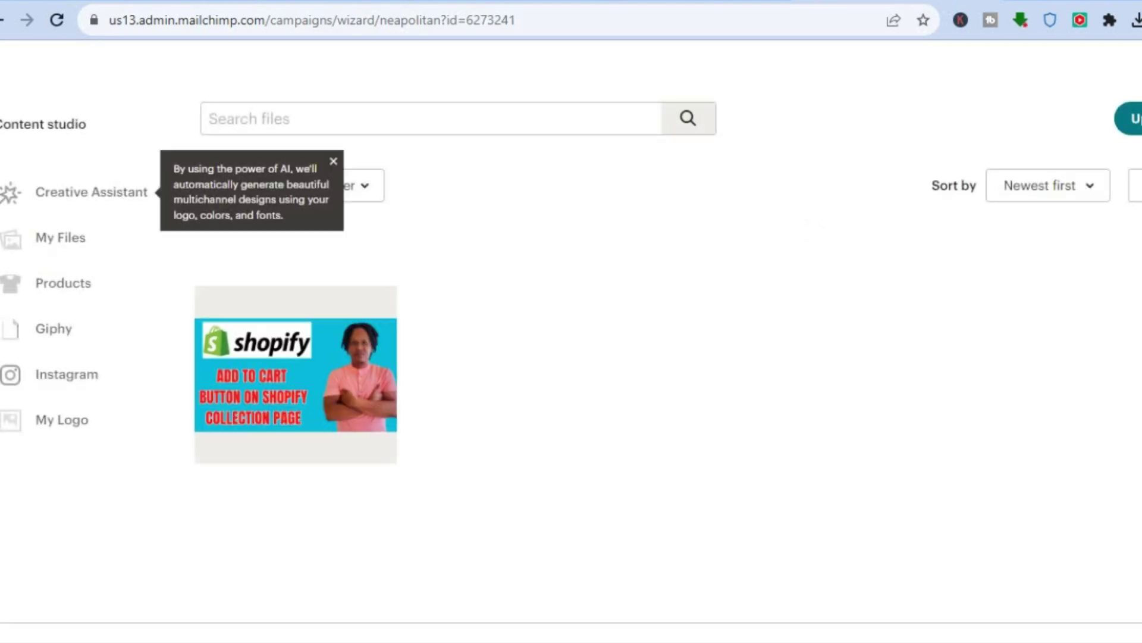
pyautogui.click(1133, 118)
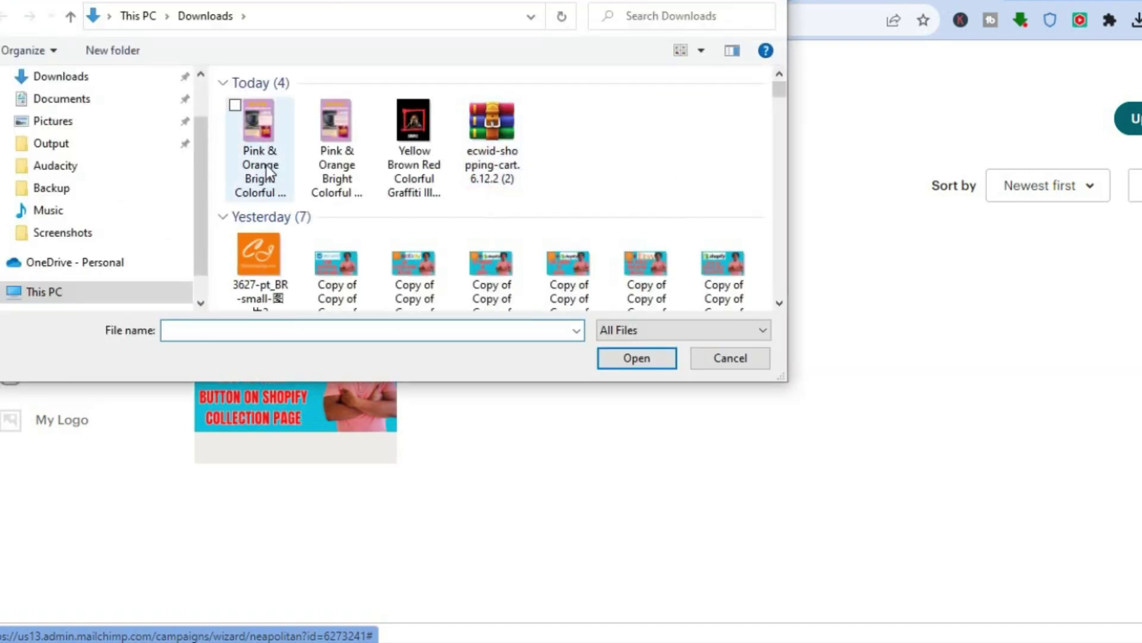
pyautogui.click(266, 167)
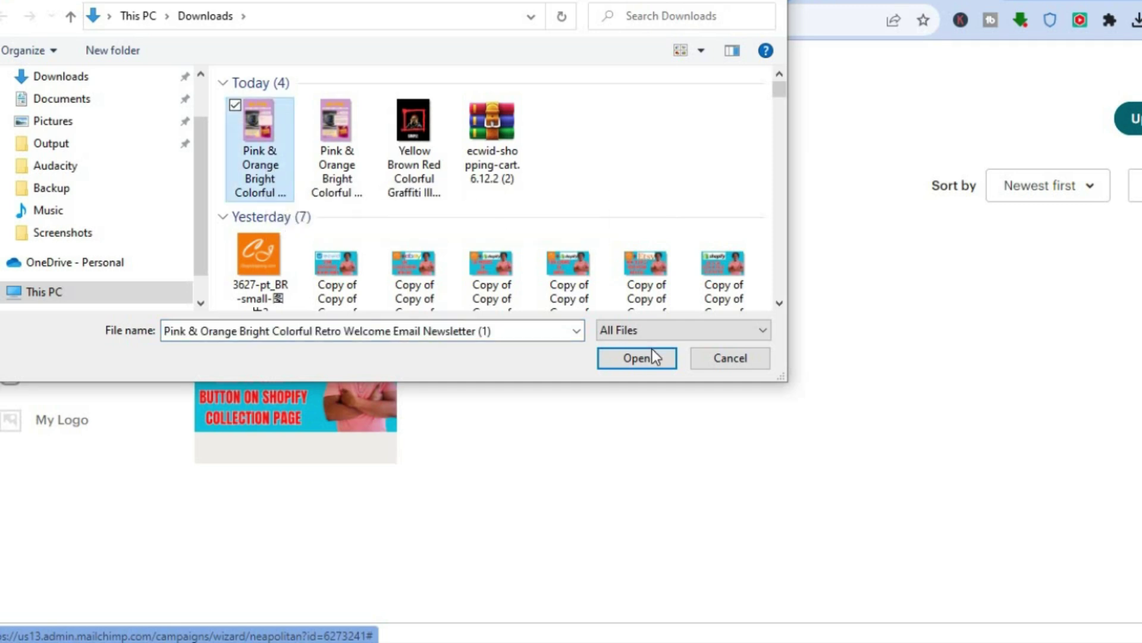
pyautogui.click(634, 360)
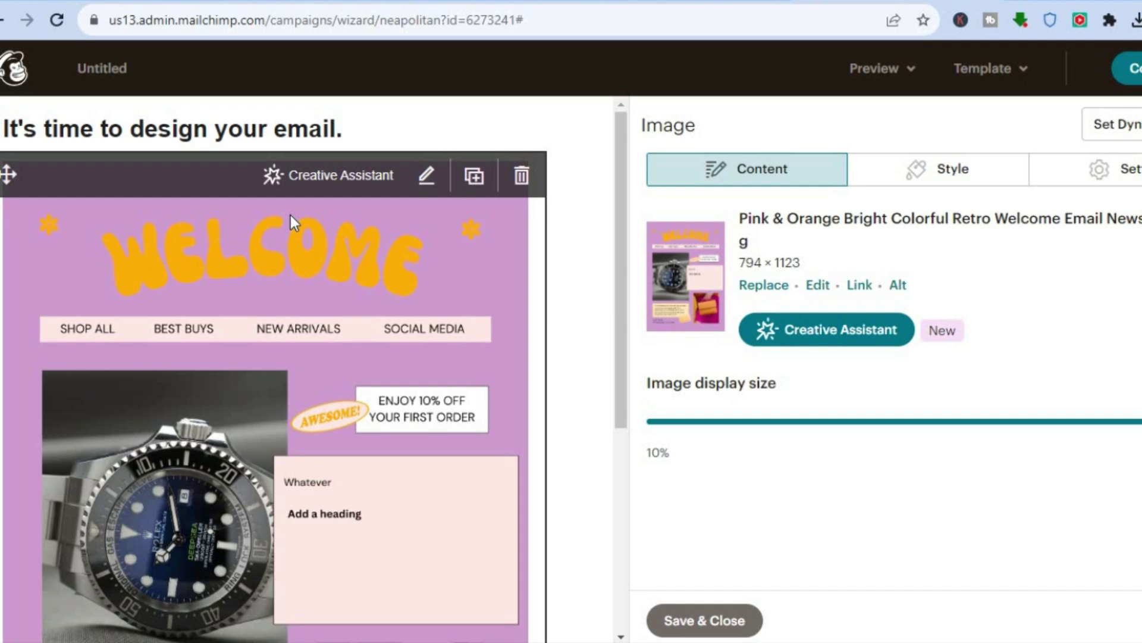
# Step: Leave the Welcome image without a link by closing its Insert or Edit Link dialog
pyautogui.moveTo(619, 258); pyautogui.dragTo(601, 233)
pyautogui.moveTo(405, 238)
pyautogui.click(860, 285)
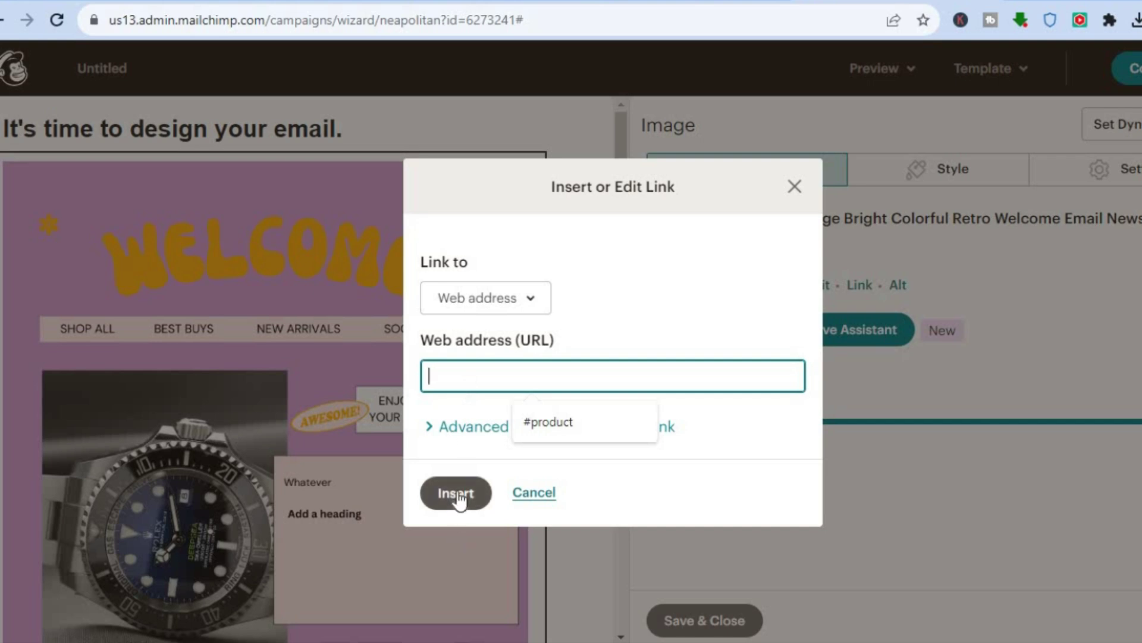
pyautogui.click(796, 189)
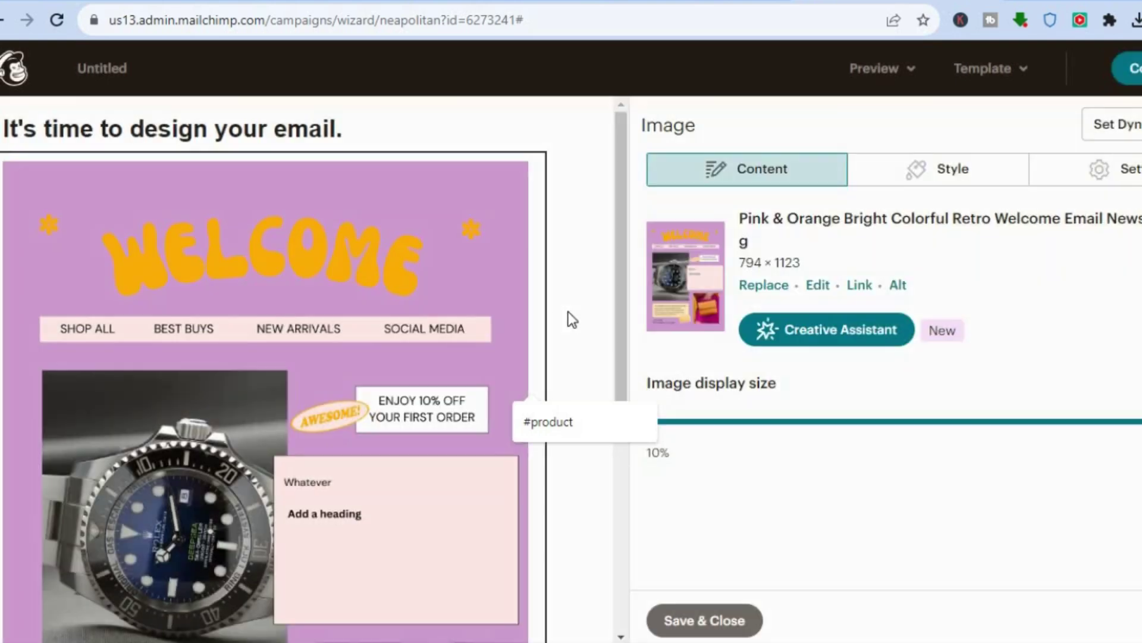
# Step: Add a copyright, address and unsubscribe footer below the image, then dismiss the feedback survey
pyautogui.click(409, 337)
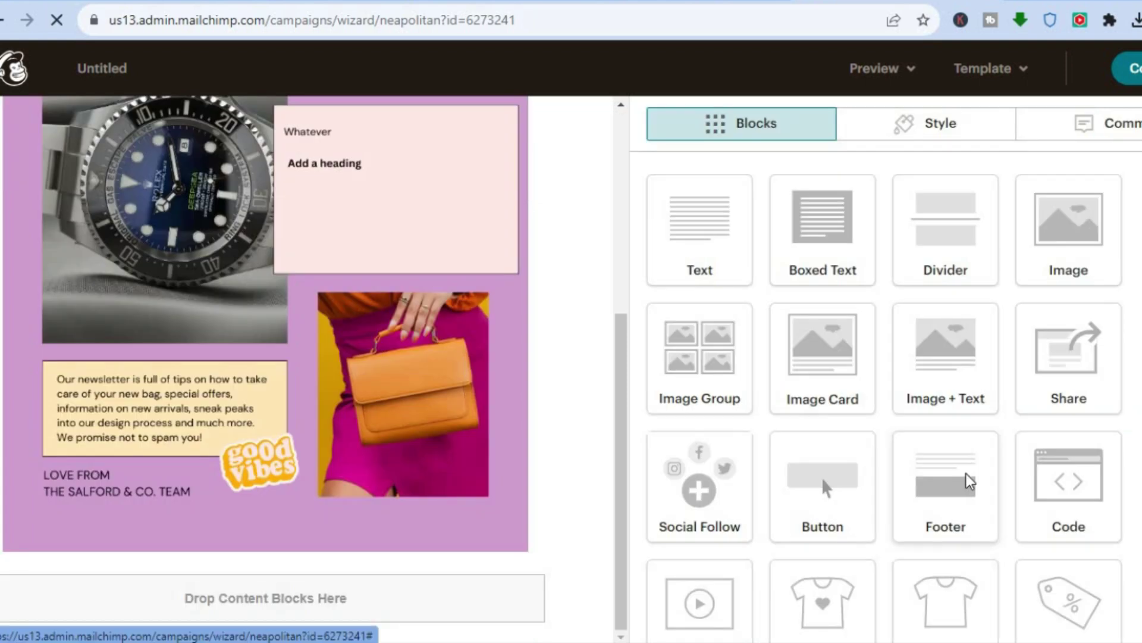
pyautogui.moveTo(939, 470); pyautogui.dragTo(566, 556)
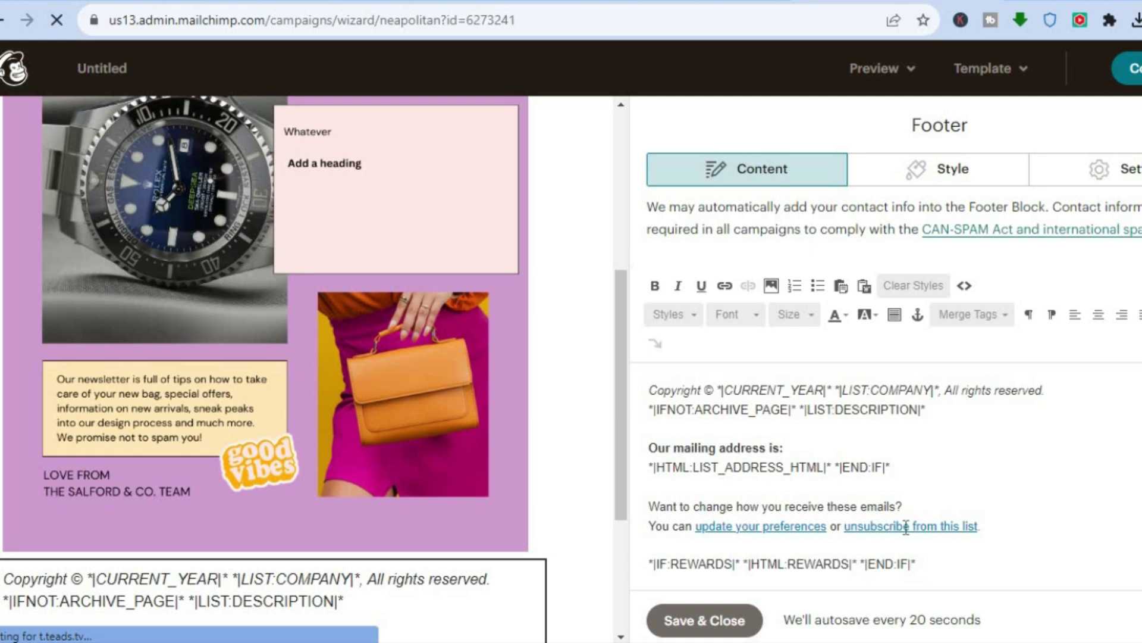
pyautogui.click(712, 626)
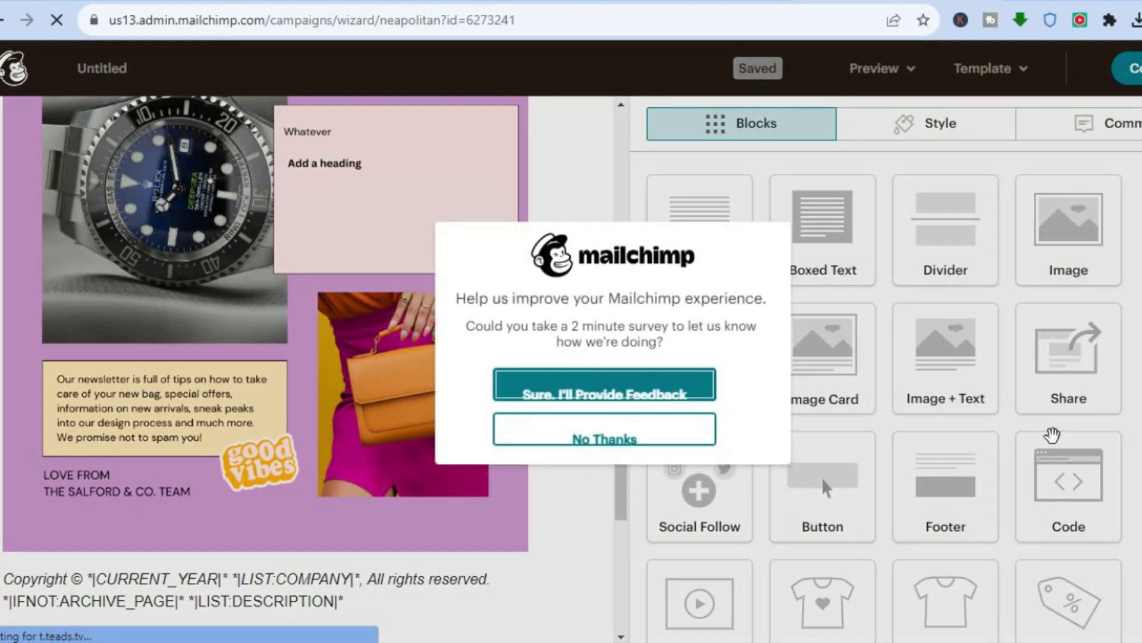
pyautogui.click(672, 436)
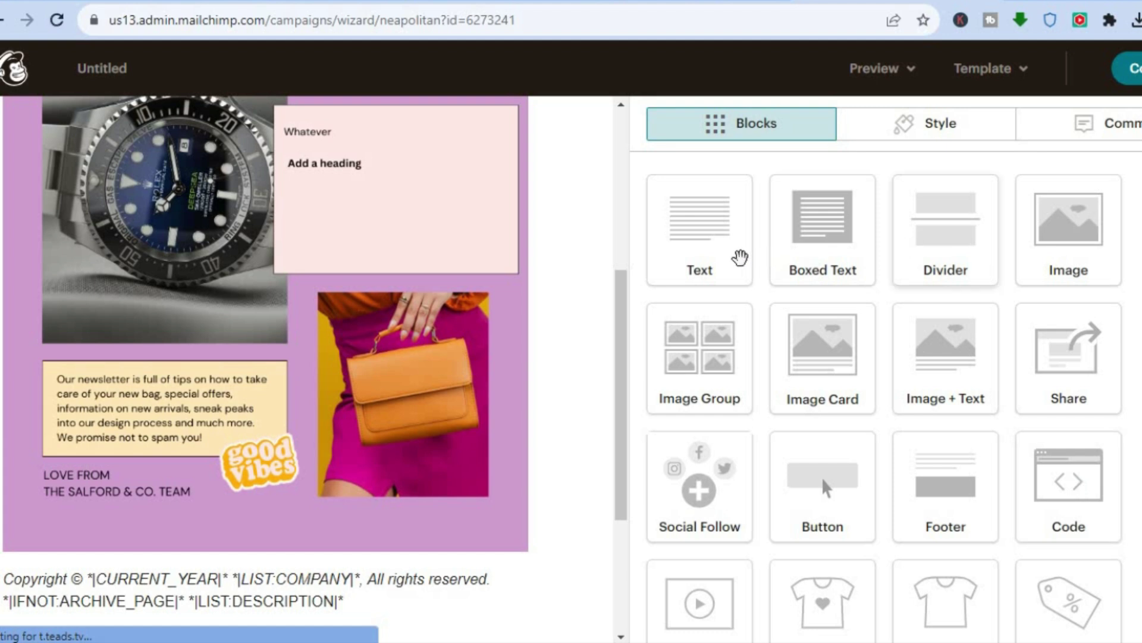
pyautogui.moveTo(616, 448); pyautogui.dragTo(634, 222)
pyautogui.moveTo(402, 275)
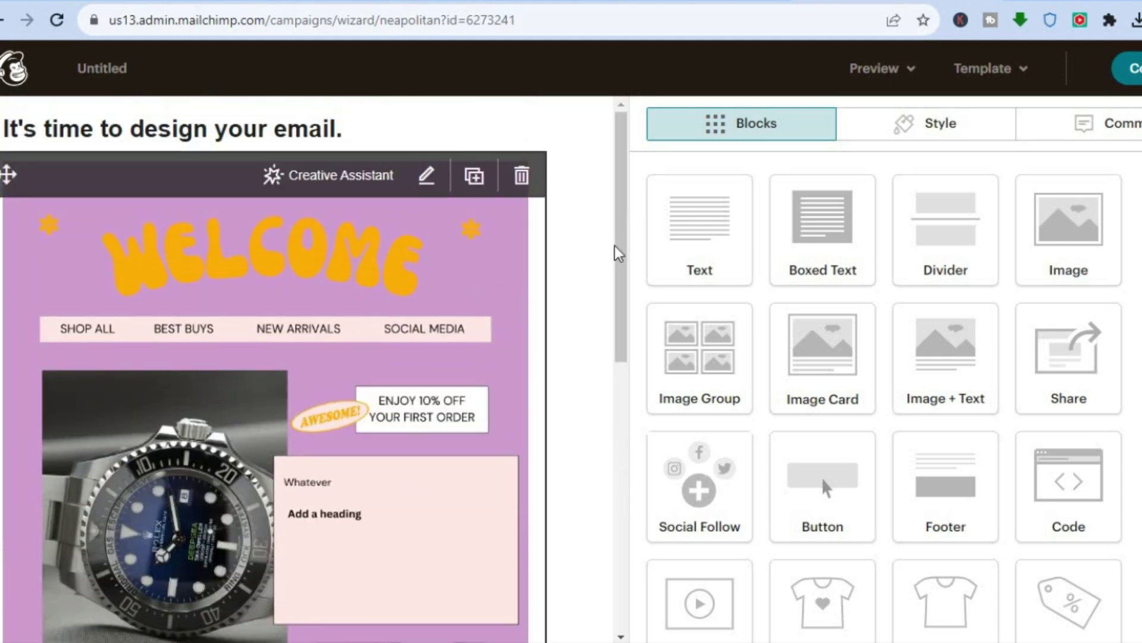
# Step: Place a Social Follow block with Facebook, Twitter and website icons under the footer
pyautogui.moveTo(621, 238); pyautogui.dragTo(601, 531)
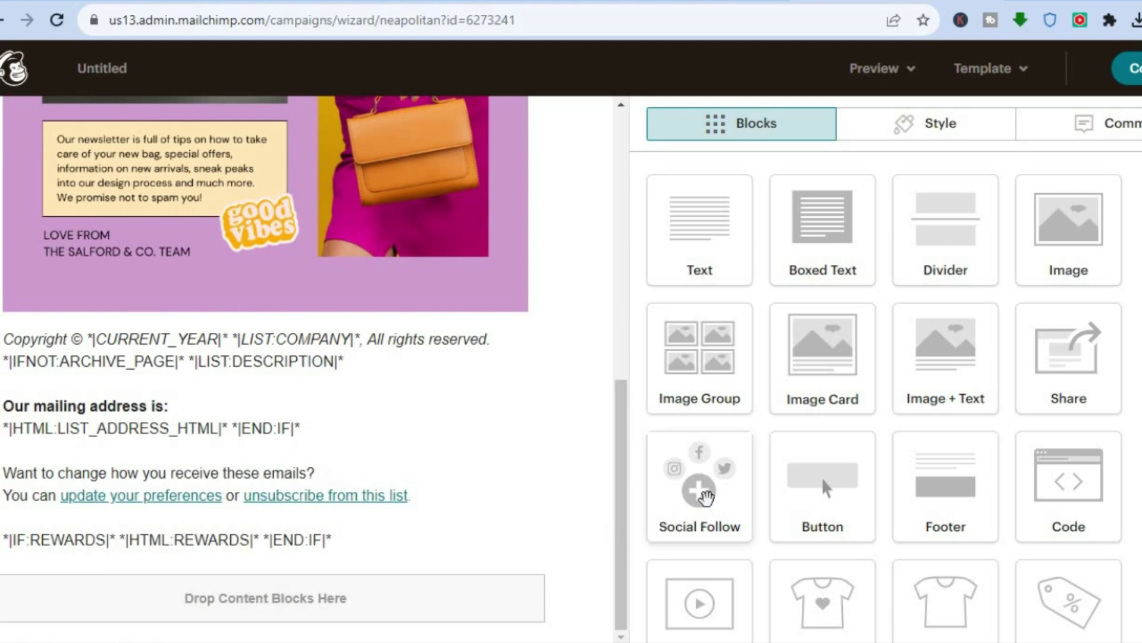
pyautogui.moveTo(706, 496); pyautogui.dragTo(583, 548)
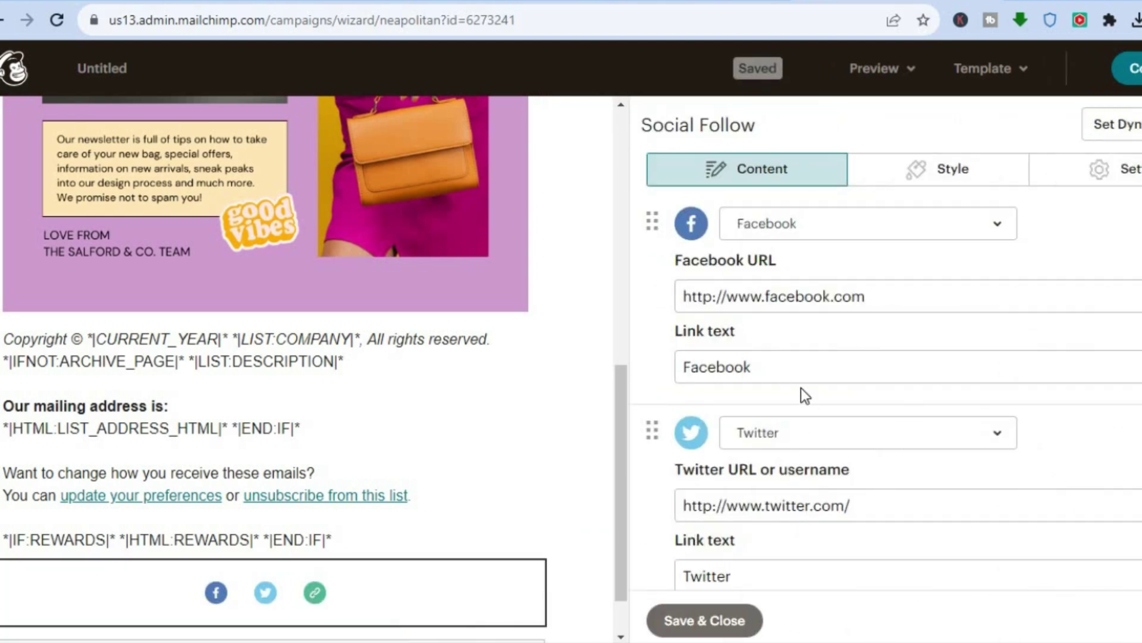
pyautogui.click(710, 616)
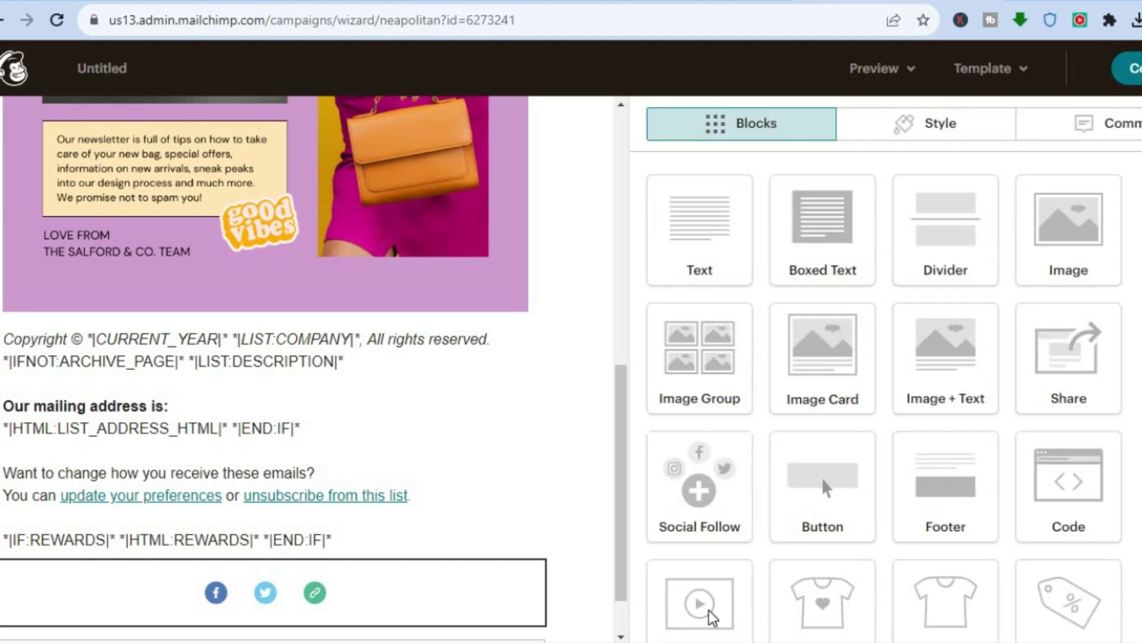